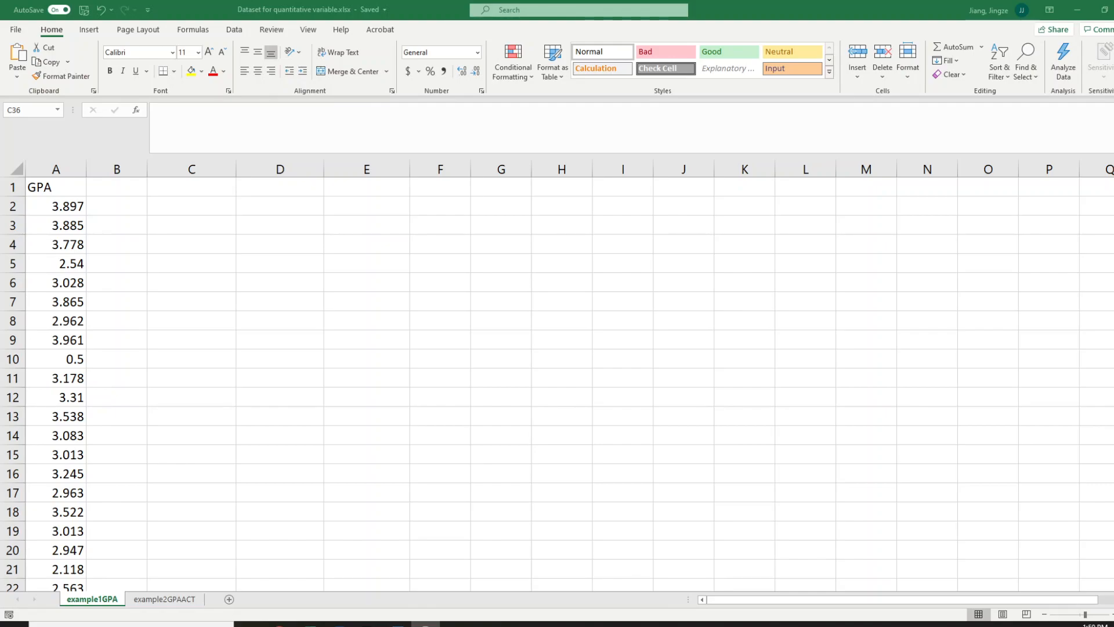
Enter the heading GPA in cell C3 and the first class interval 0-0.5 in C4
{"action": "left_click", "coordinate": [210, 242]}
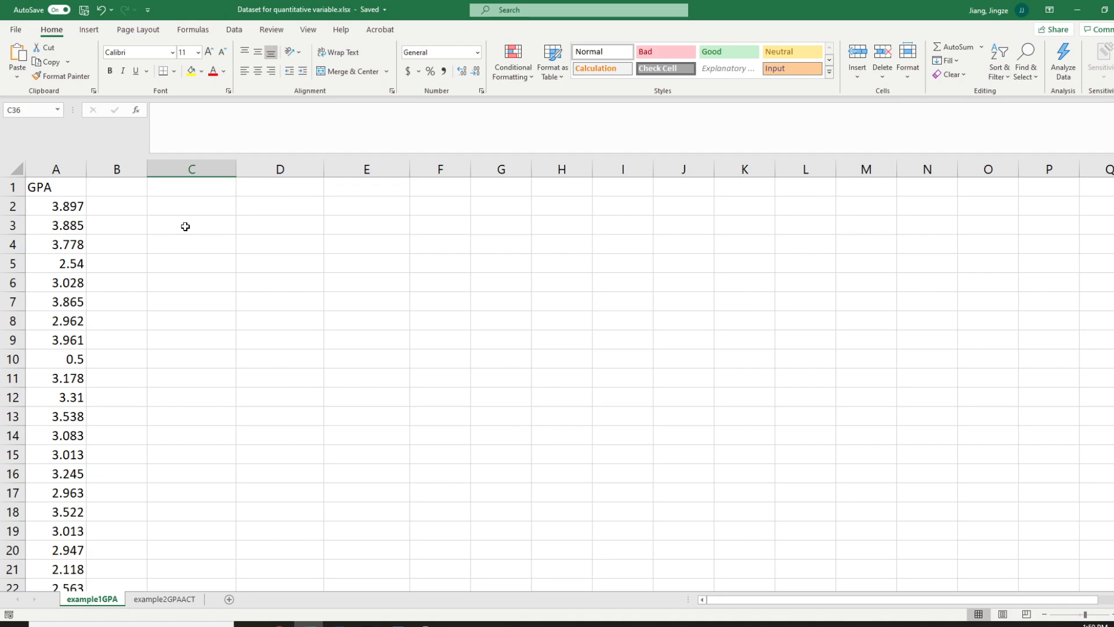
{"action": "left_click", "coordinate": [186, 226]}
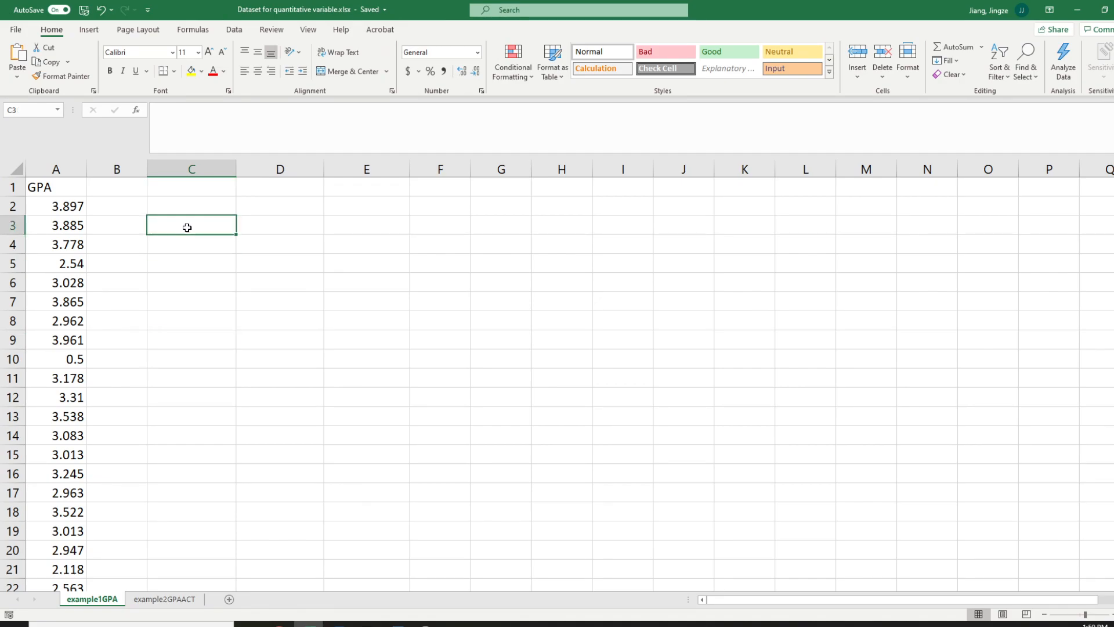
{"action": "key", "text": "Caps_Lock"}
{"action": "type", "text": "GPA"}
{"action": "key", "text": "Return"}
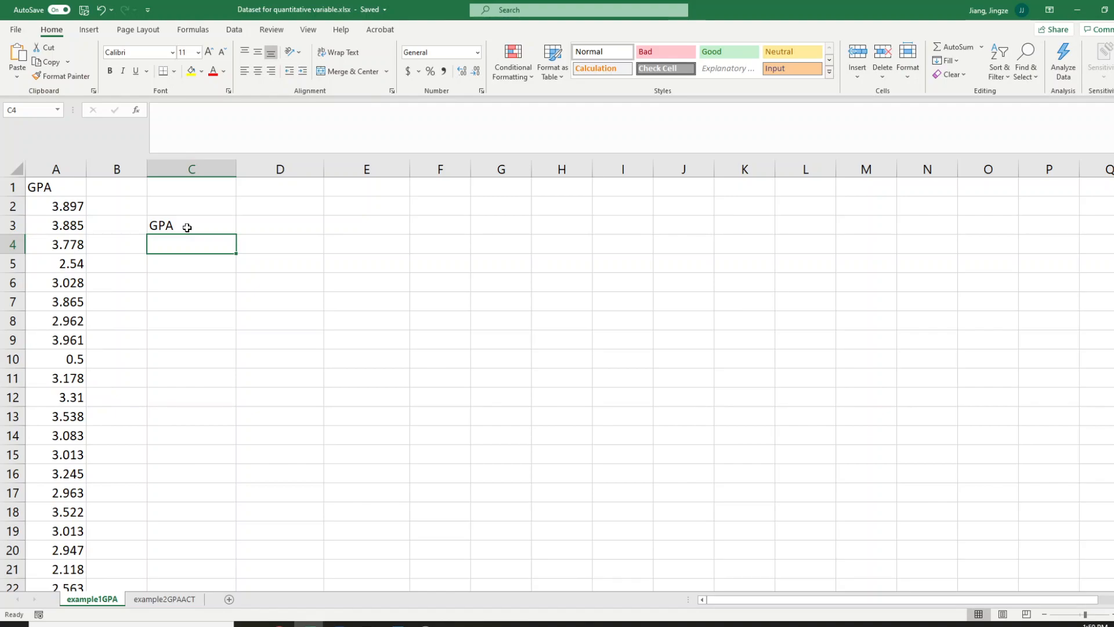
{"action": "type", "text": "0-"}
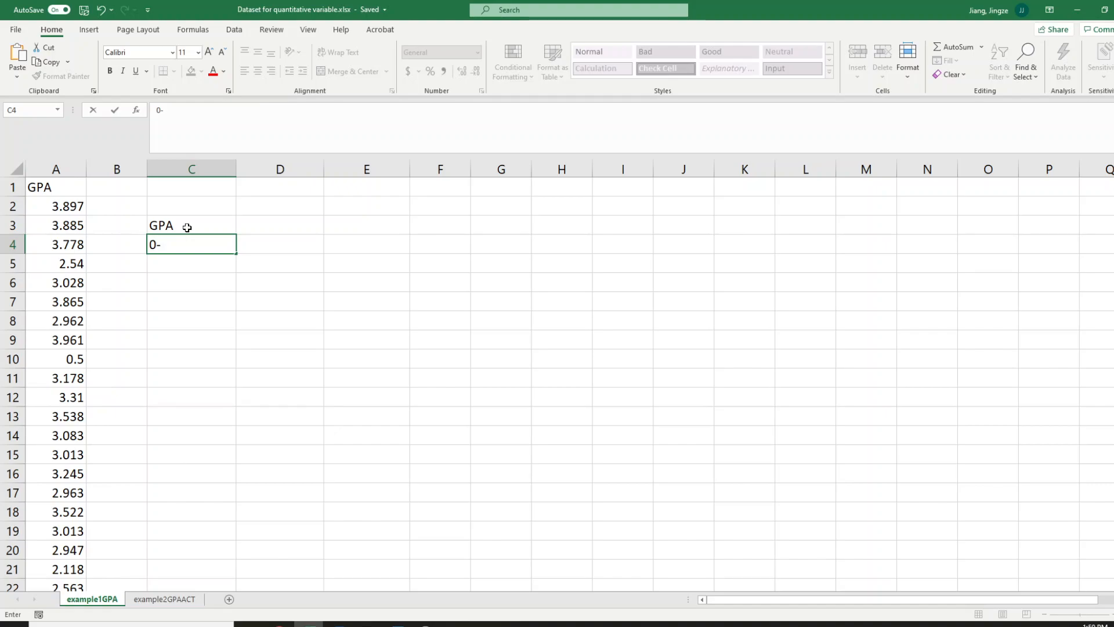
{"action": "type", "text": "0.5"}
{"action": "key", "text": "Return"}
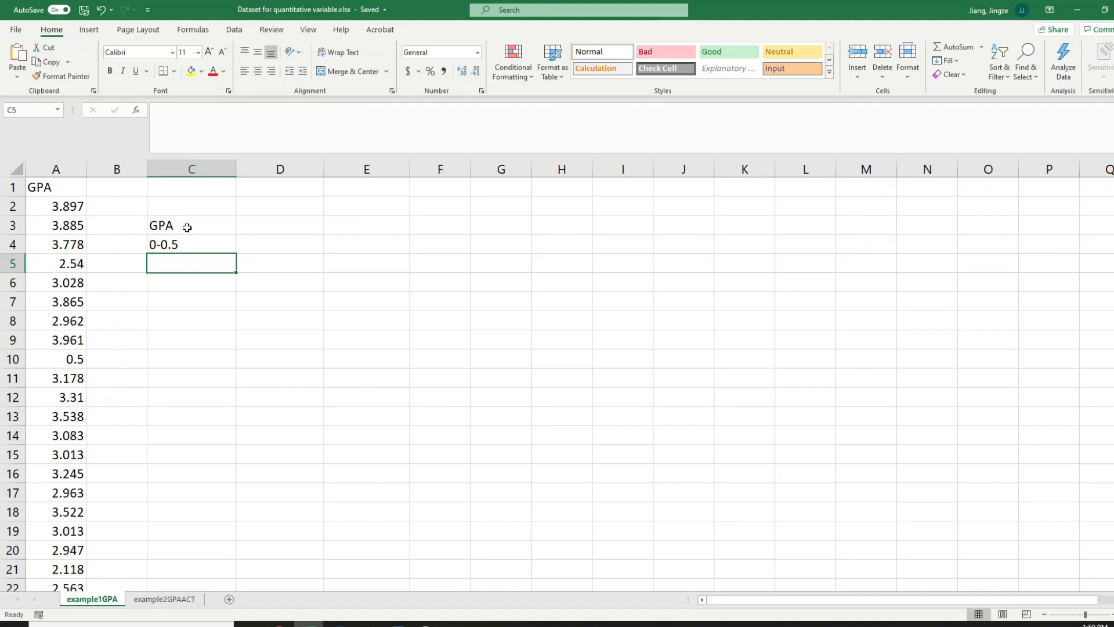
Enter the class intervals 0.5-1 in cell C5 and 1-1.5 in C6
{"action": "type", "text": "0."}
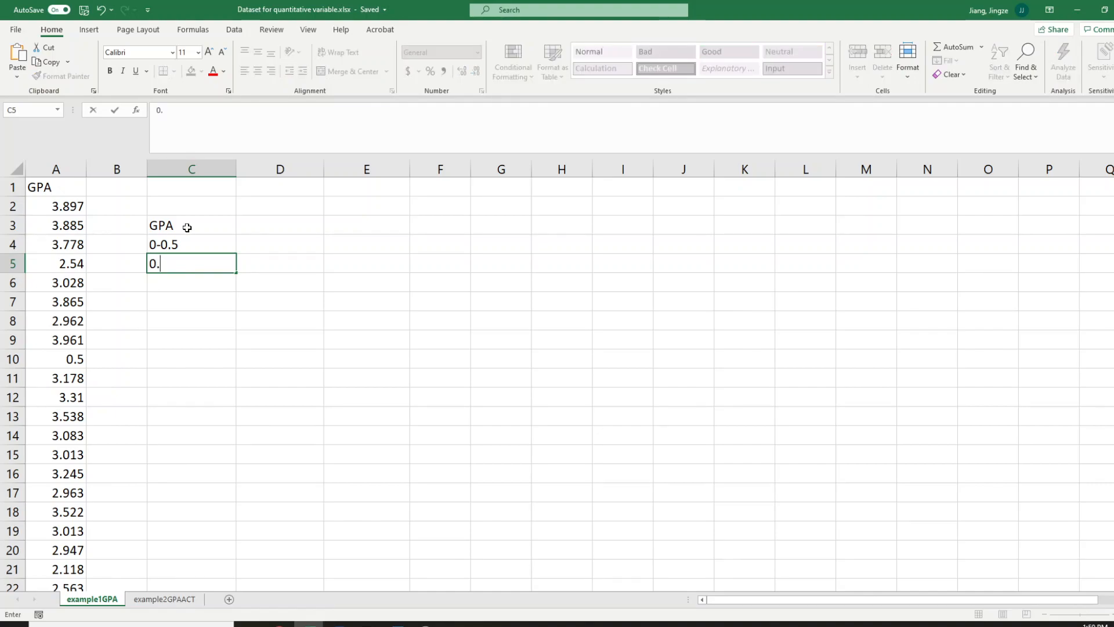
{"action": "type", "text": "5-1"}
{"action": "key", "text": "Return"}
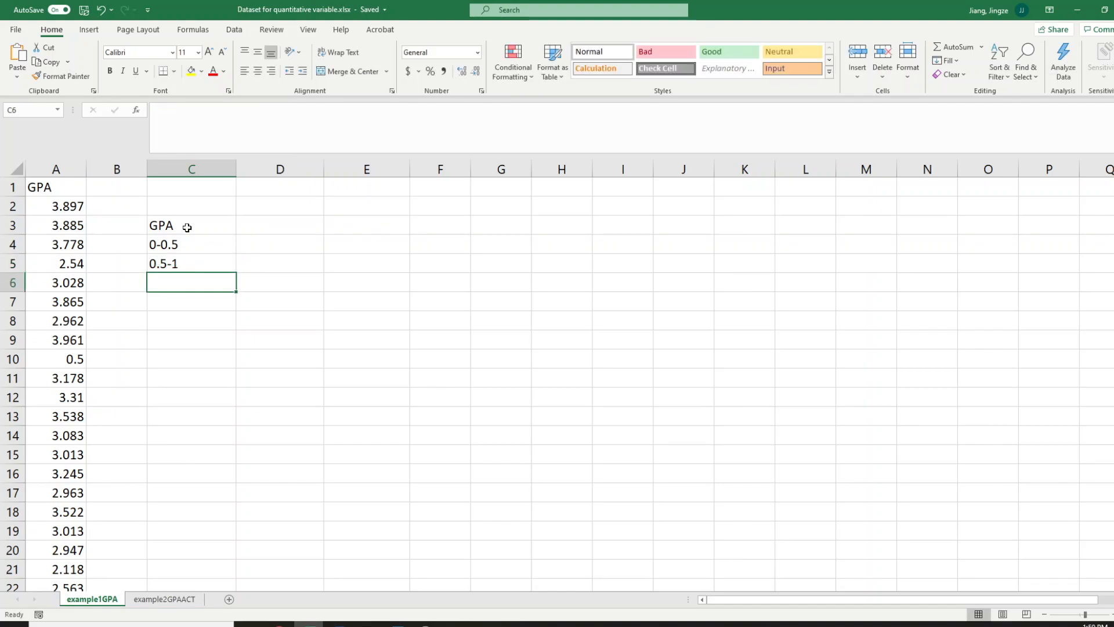
{"action": "type", "text": "1-1"}
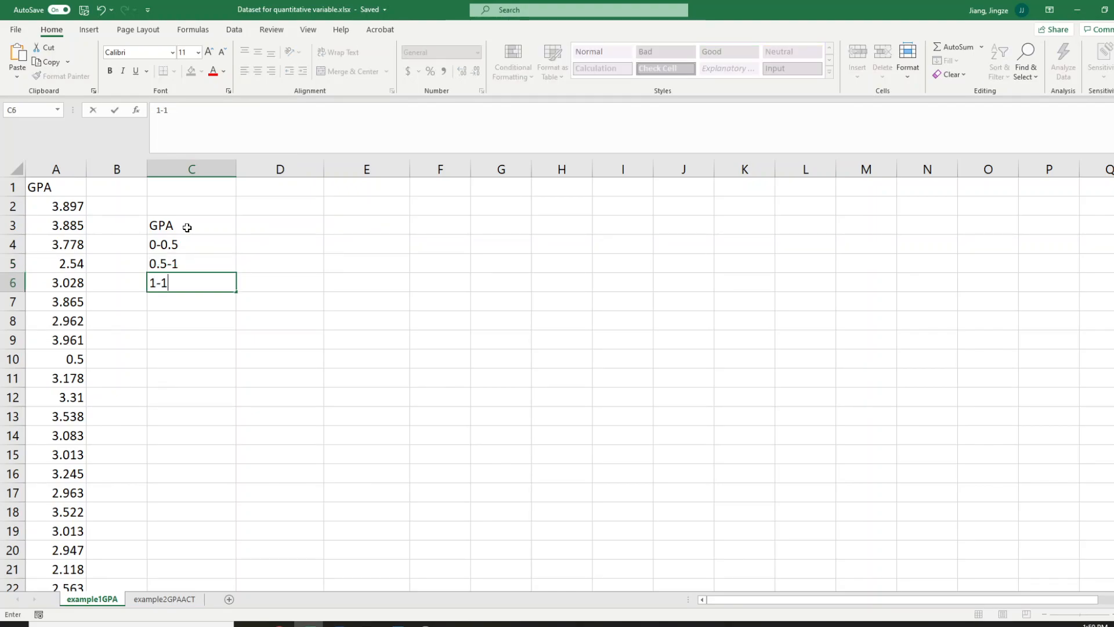
{"action": "type", "text": ".5"}
{"action": "left_click", "coordinate": [165, 303]}
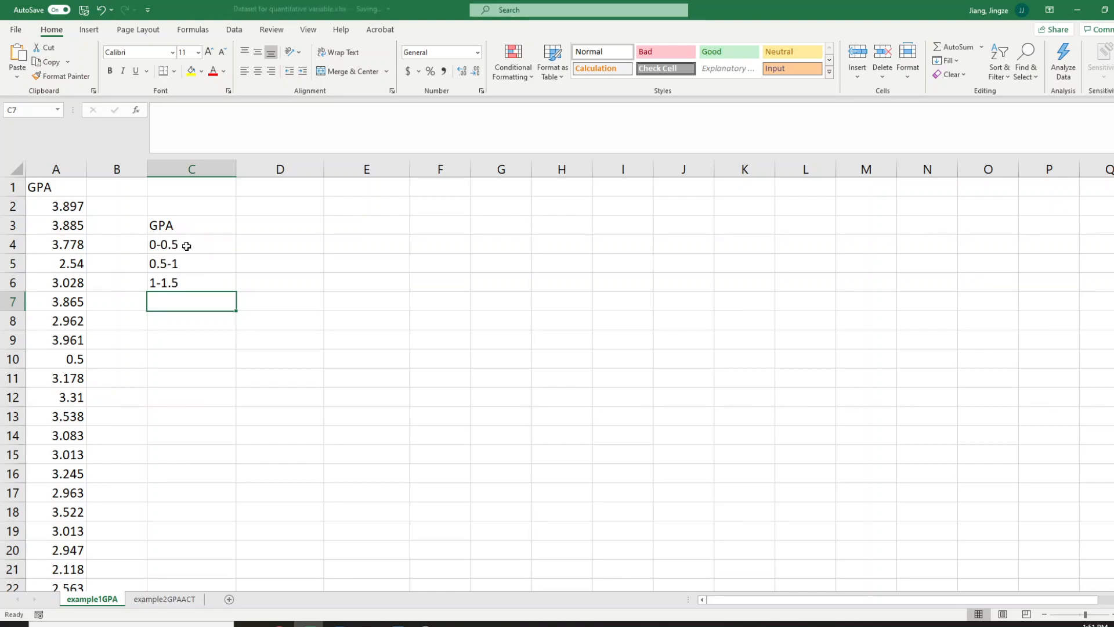
{"action": "left_click", "coordinate": [186, 246]}
{"action": "left_click", "coordinate": [189, 264]}
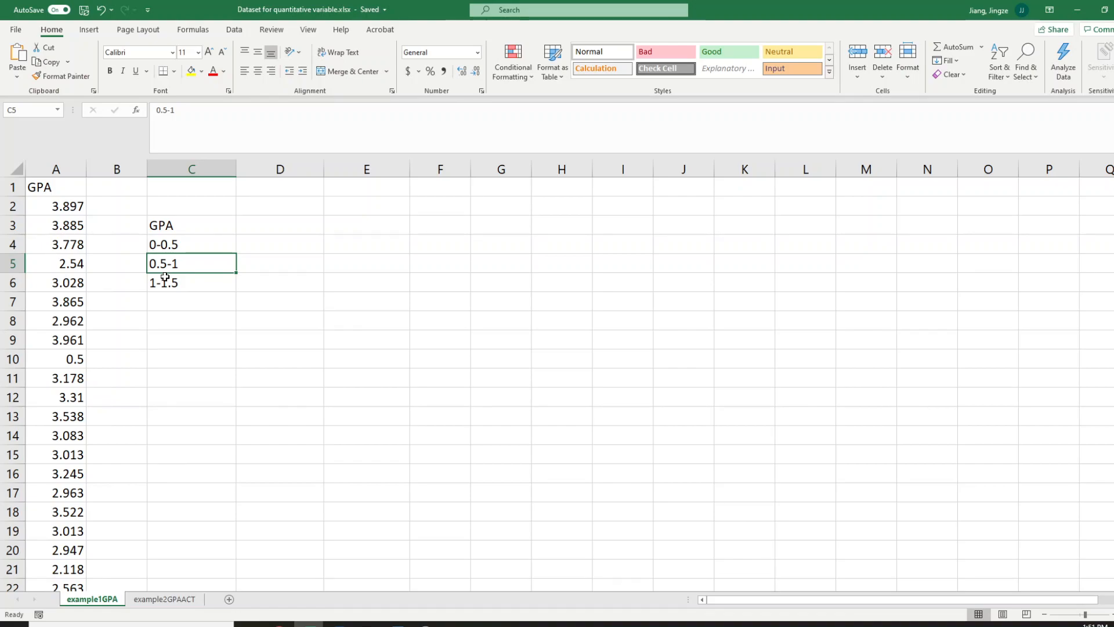
{"action": "left_click", "coordinate": [163, 242]}
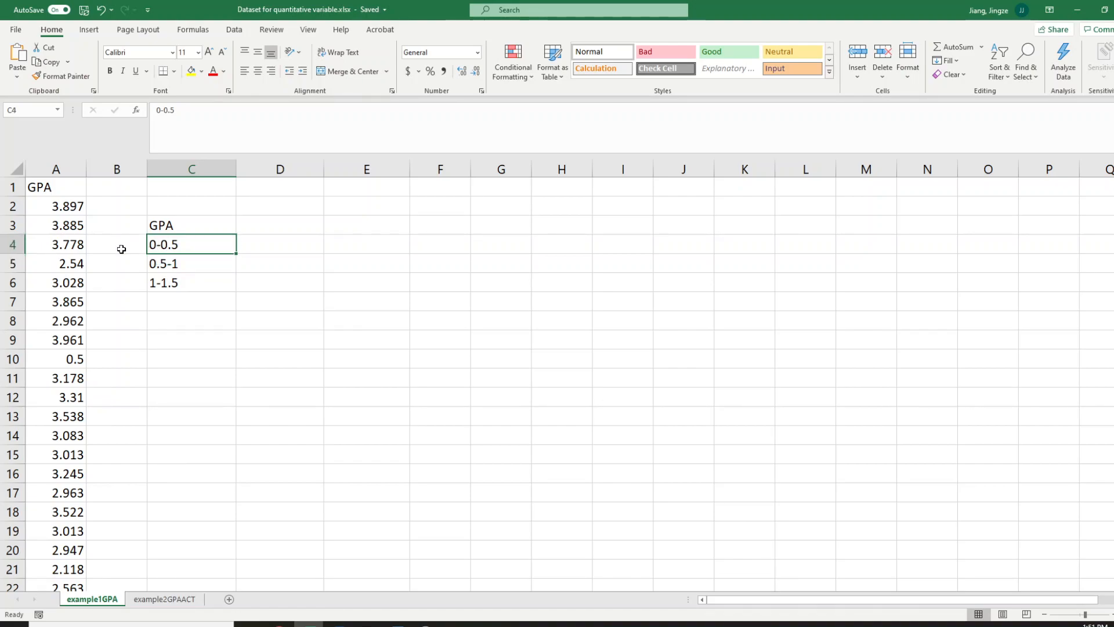
Widen column B and enter the class condition 0<=GPA<0.5 in cell B4
{"action": "left_click", "coordinate": [122, 249]}
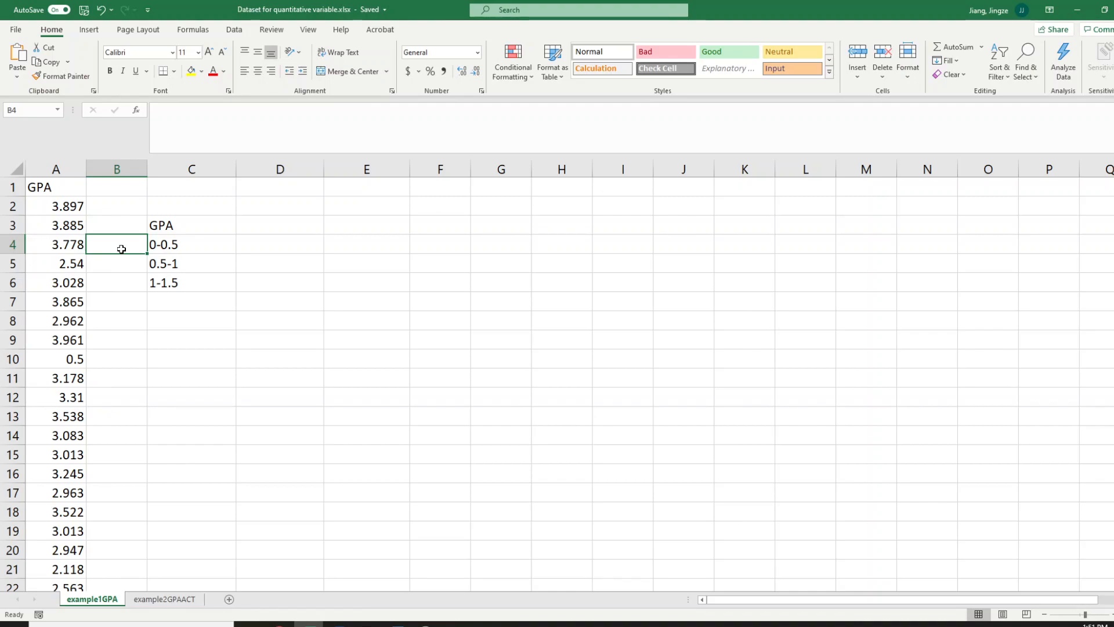
{"action": "left_click_drag", "start_coordinate": [147, 168], "coordinate": [212, 168]}
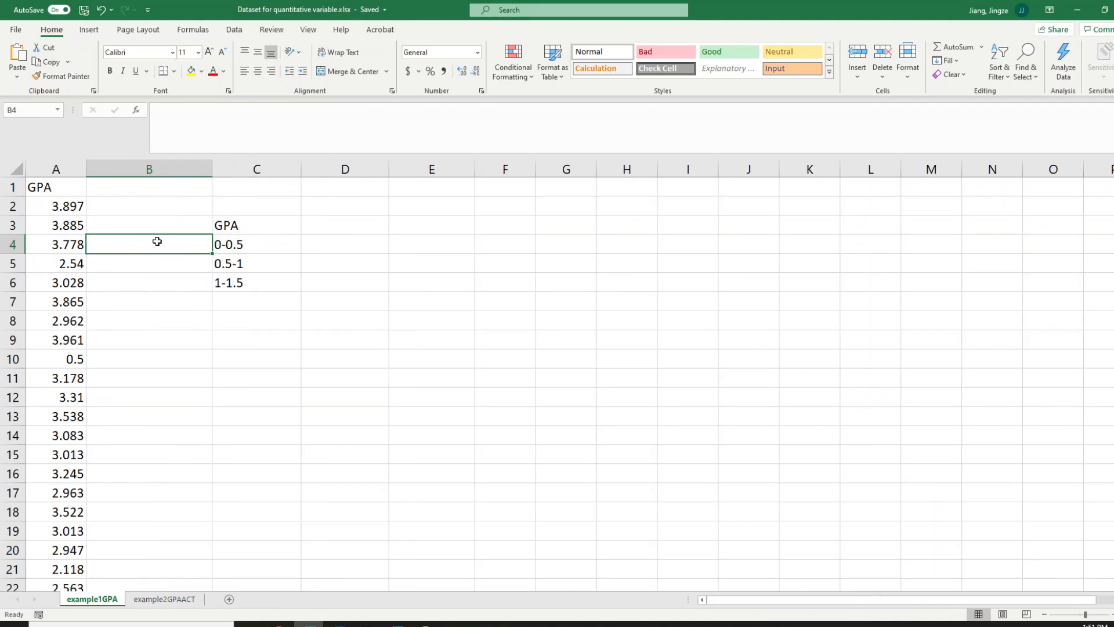
{"action": "type", "text": "0<="}
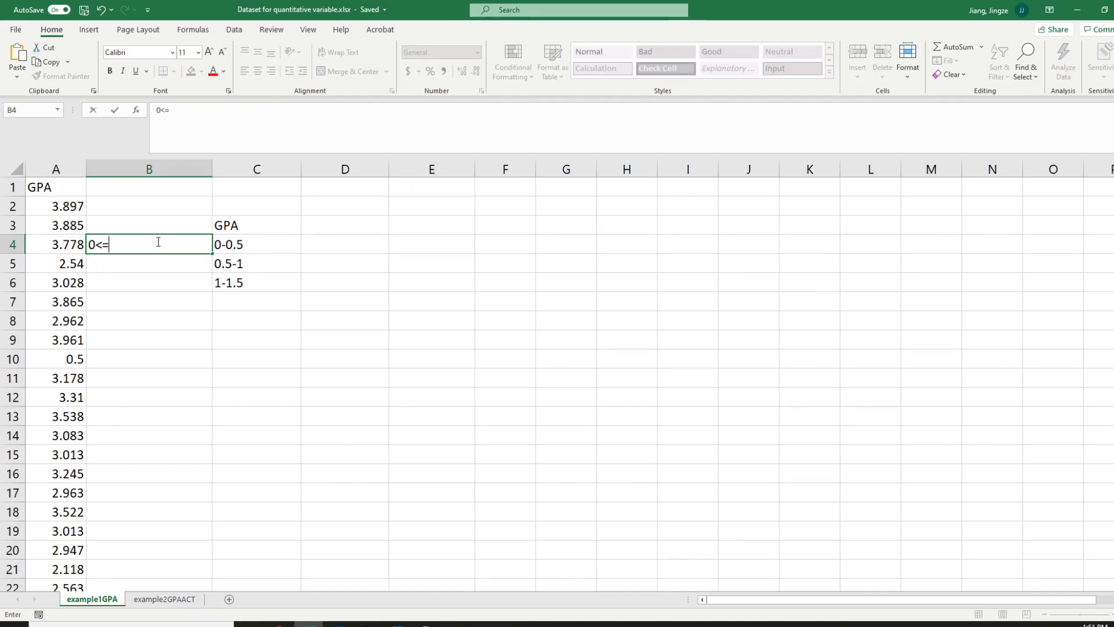
{"action": "type", "text": "GPA<0.5"}
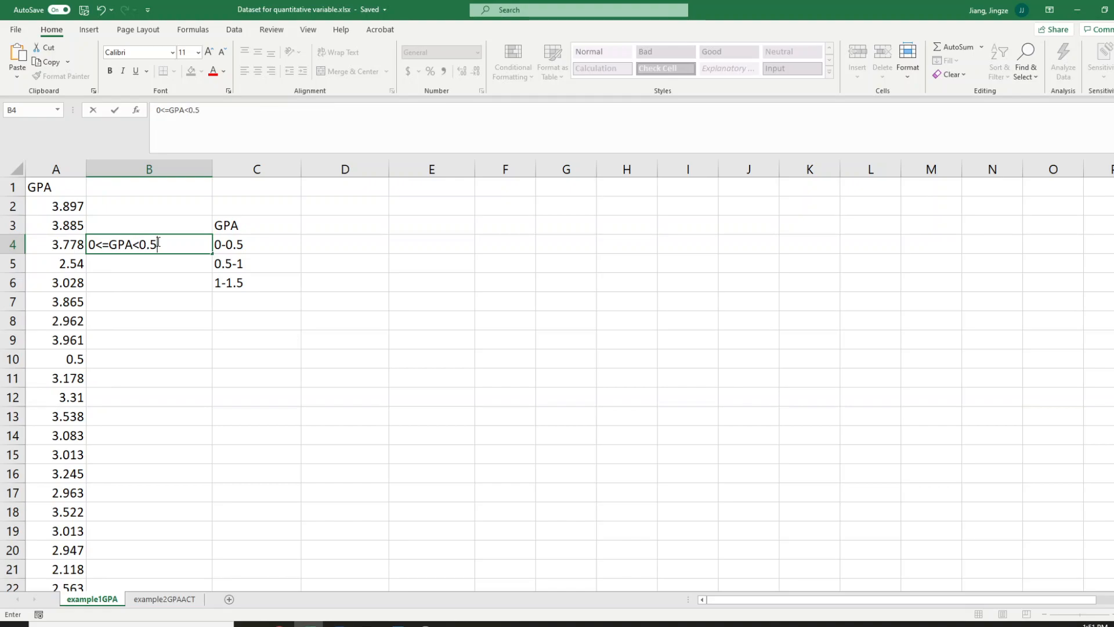
{"action": "key", "text": "Return"}
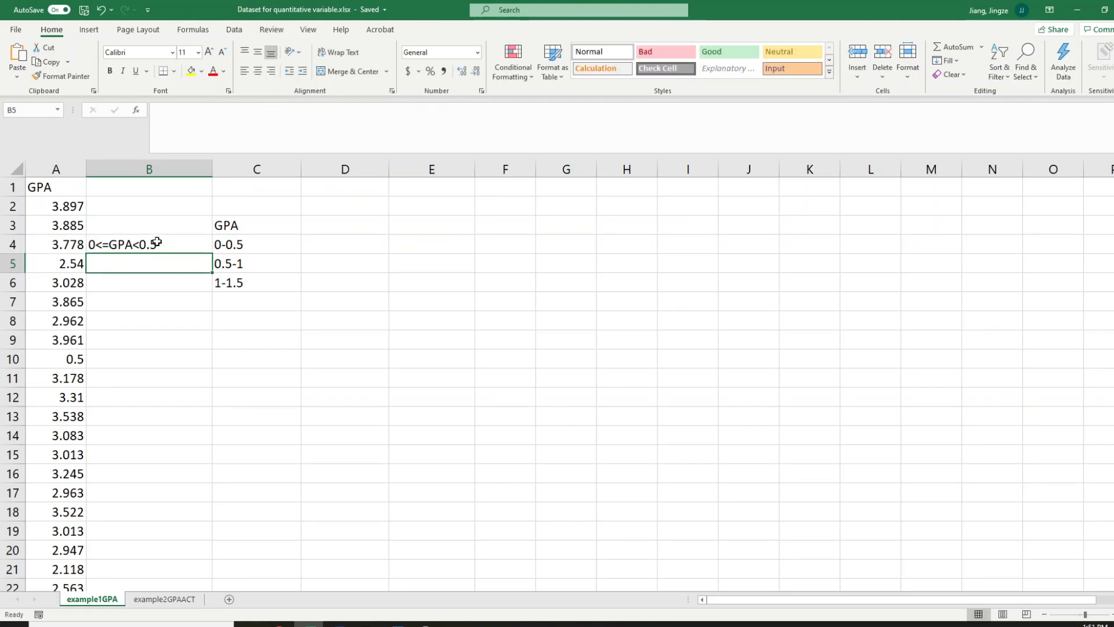
Enter the class condition 0.5<=GPA<1 in cell B5, beside the 0.5-1 interval
{"action": "type", "text": "05"}
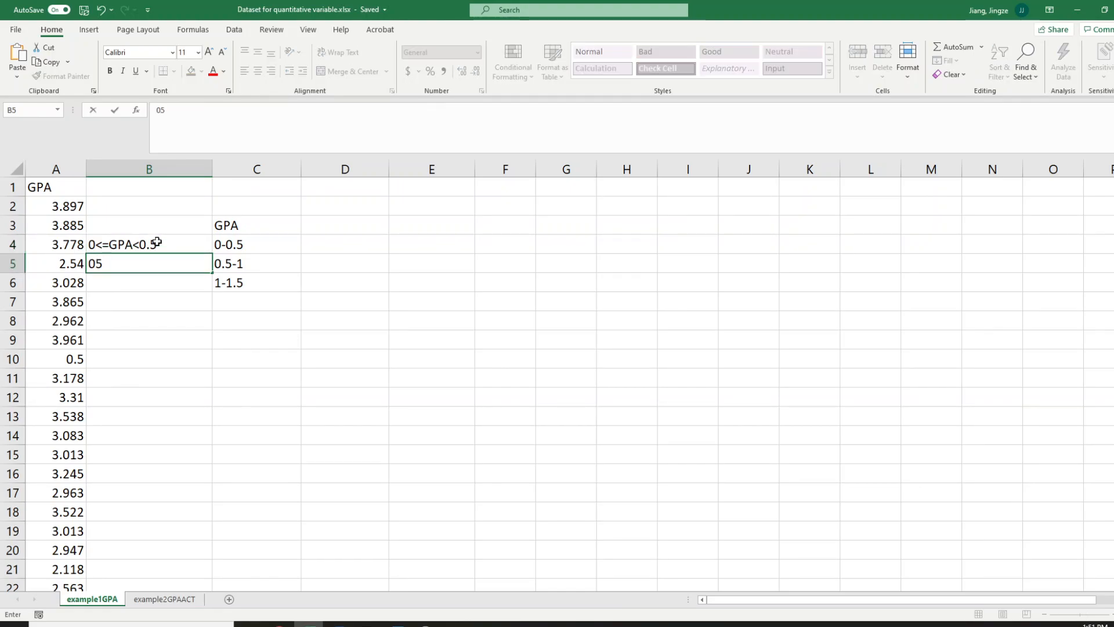
{"action": "key", "text": "BackSpace"}
{"action": "type", "text": ".5<=GPA"}
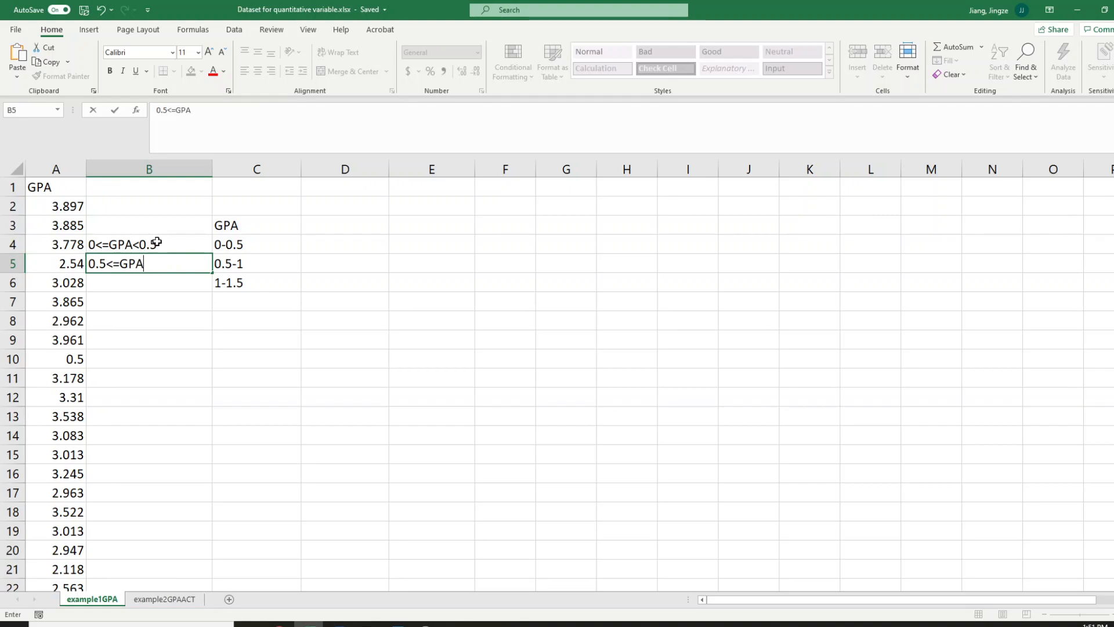
{"action": "type", "text": "<1"}
{"action": "key", "text": "Return"}
Enter the class condition 1<=GPA<1.5 in cell B6, beside the 1-1.5 interval
{"action": "type", "text": "1"}
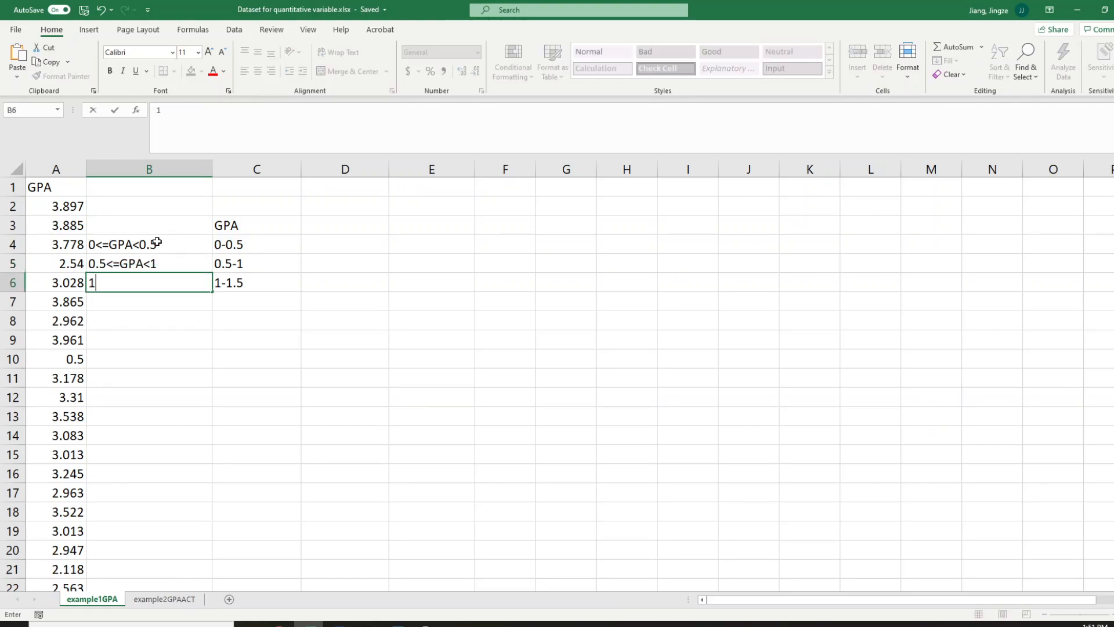
{"action": "type", "text": "<=GPA"}
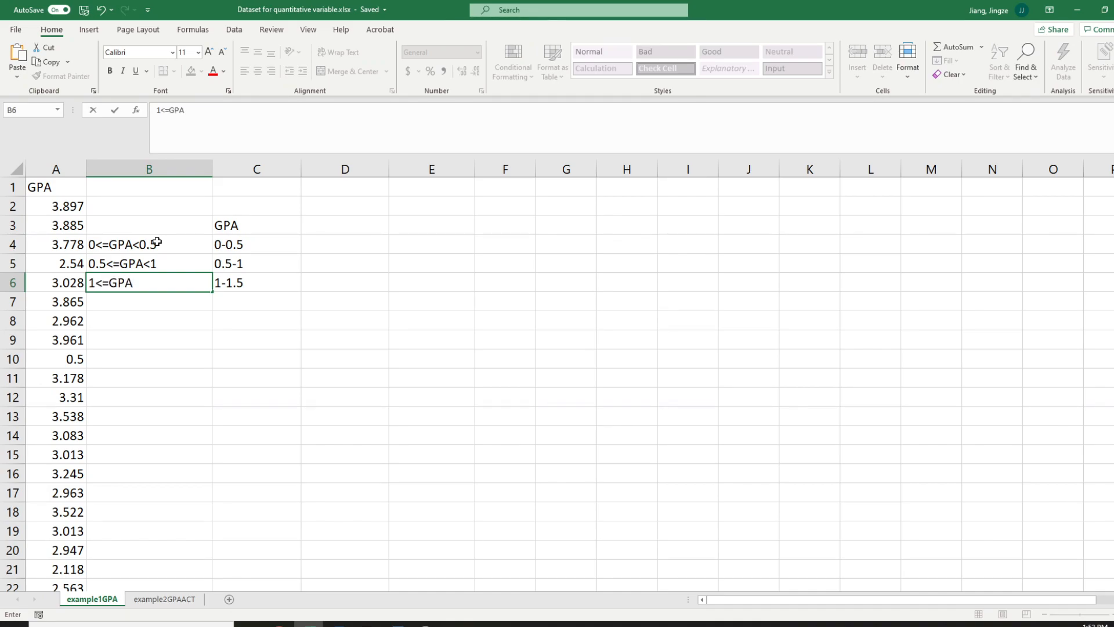
{"action": "type", "text": "<1.5"}
Enter the last class interval 3.5-4 in cell C10
{"action": "left_click", "coordinate": [229, 357]}
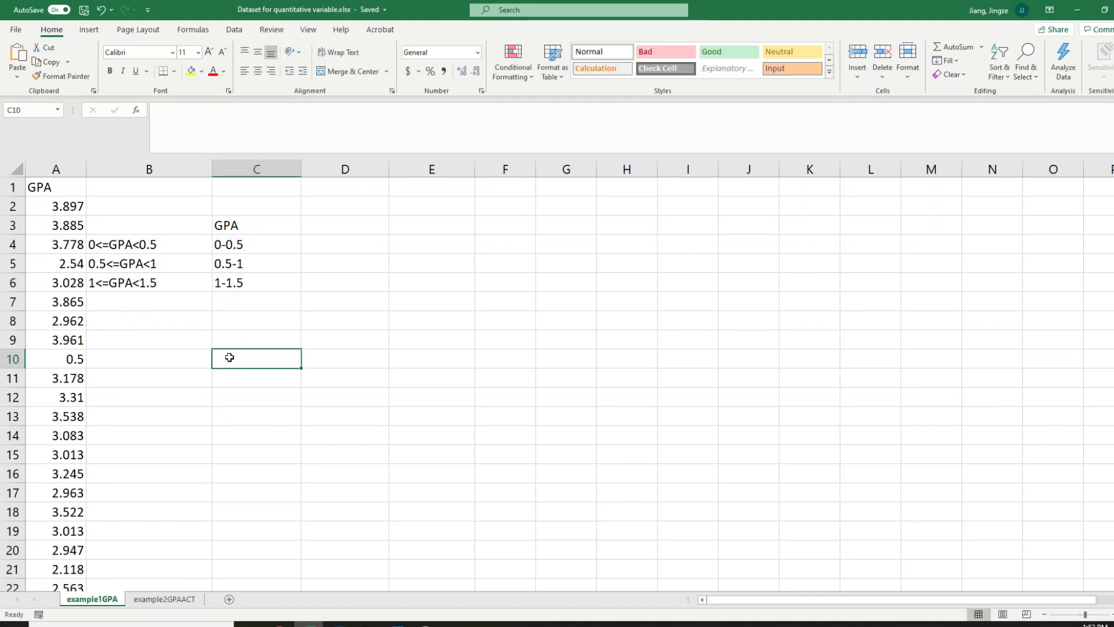
{"action": "type", "text": "0"}
{"action": "key", "text": "BackSpace"}
{"action": "type", "text": "."}
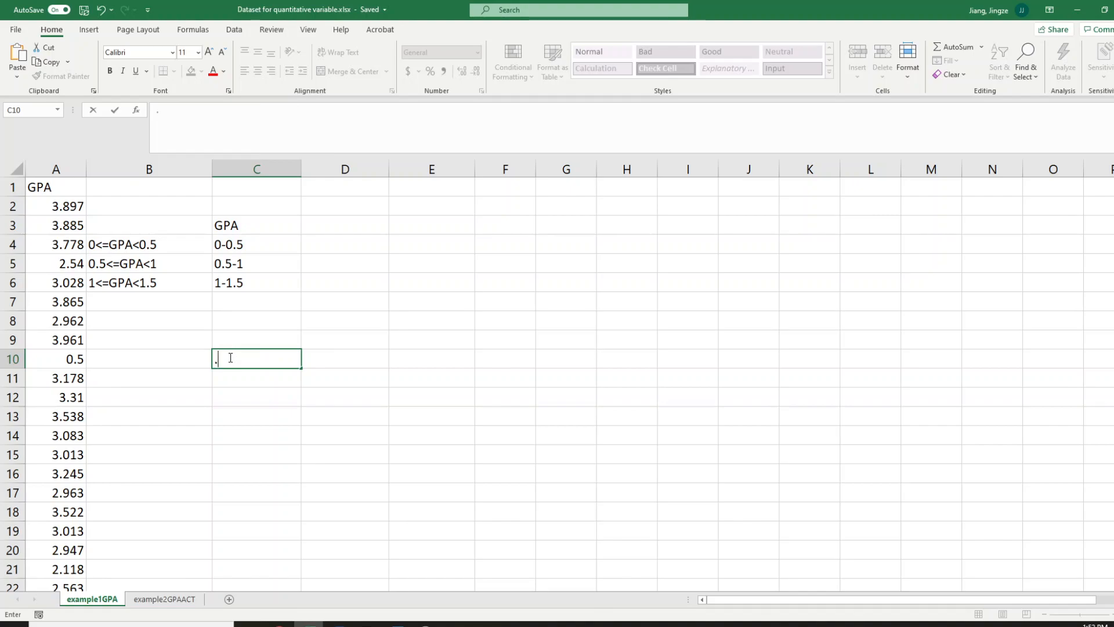
{"action": "type", "text": "3.5-4"}
{"action": "left_click", "coordinate": [238, 415]}
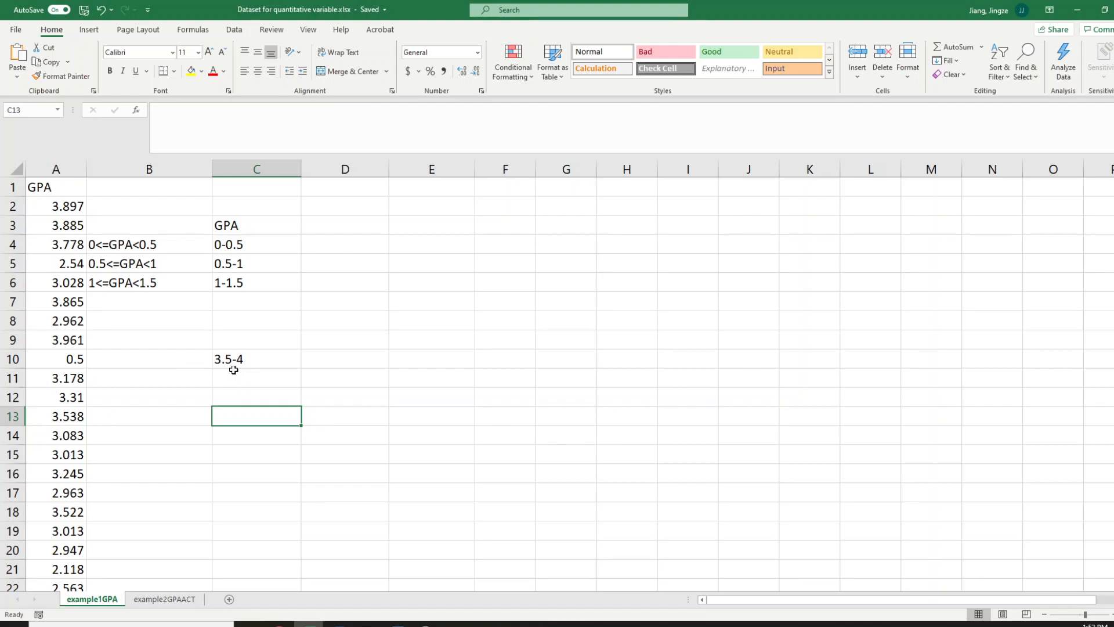
Enter the class condition 3.5<=GPA<=4 in cell B10, beside the 3.5-4 interval
{"action": "left_click", "coordinate": [189, 359]}
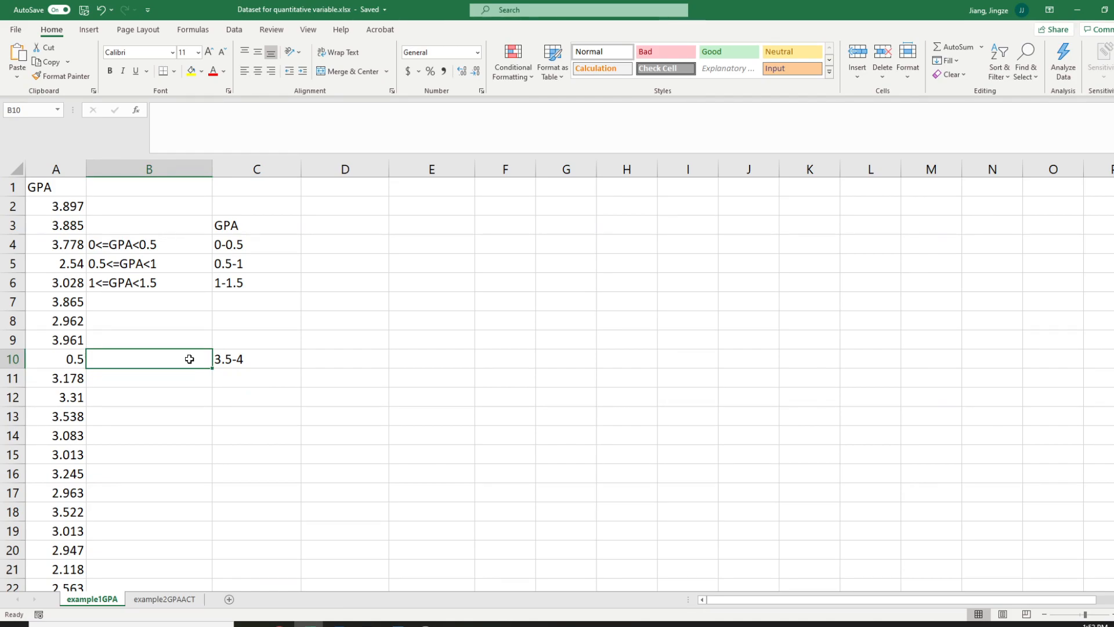
{"action": "type", "text": "3"}
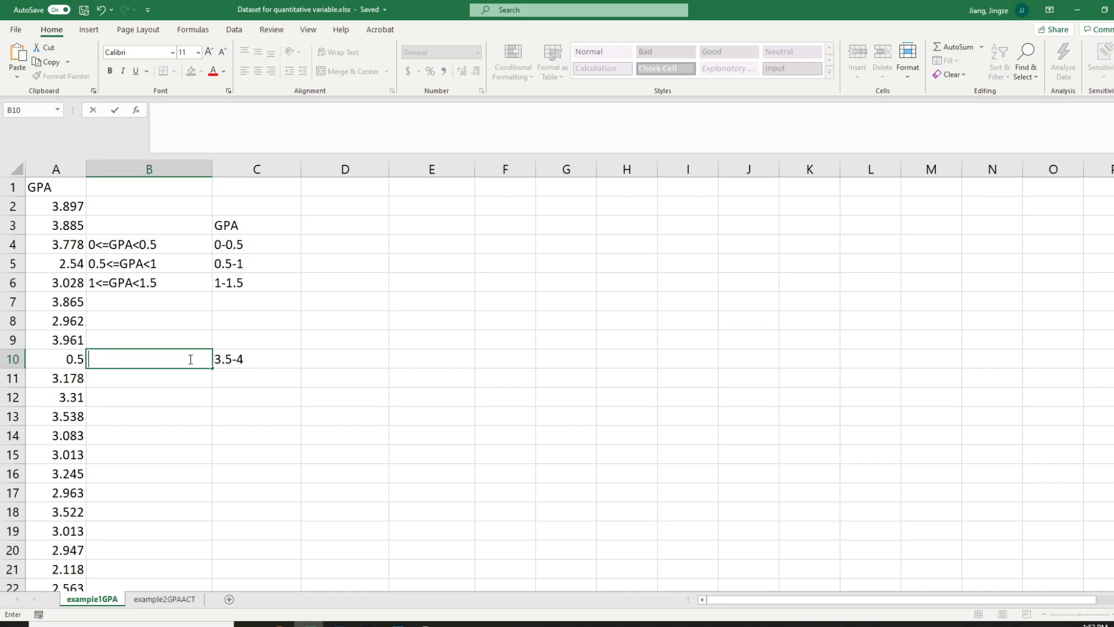
{"action": "type", "text": ".5<=GPA<=4"}
{"action": "key", "text": "Return"}
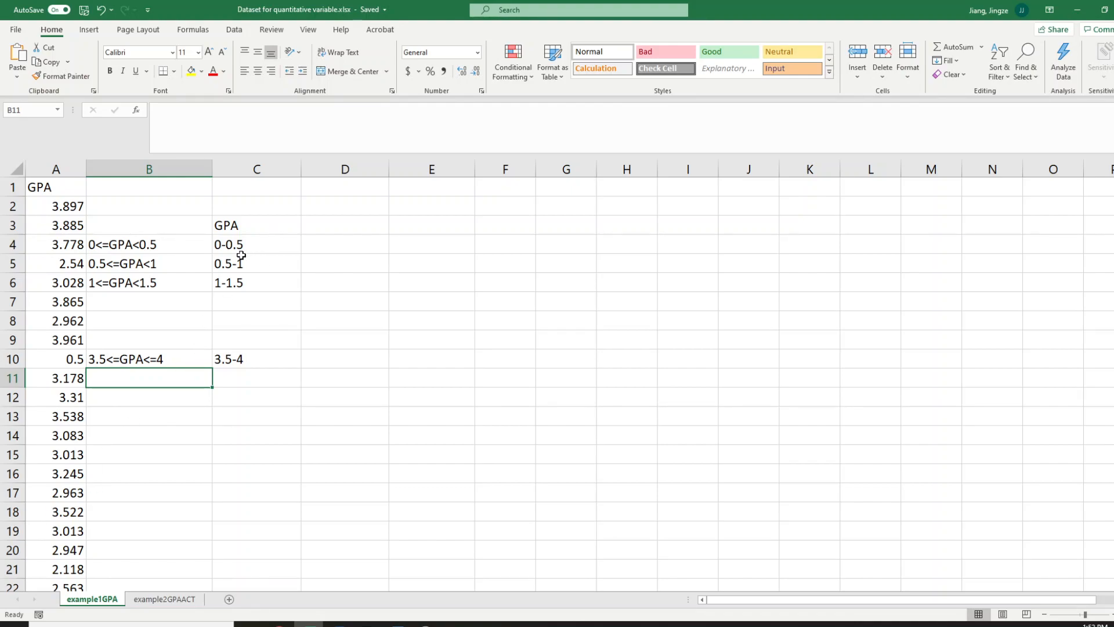
Enter the alternative non-overlapping class interval 0-0.4 in cell D4
{"action": "left_click", "coordinate": [355, 241]}
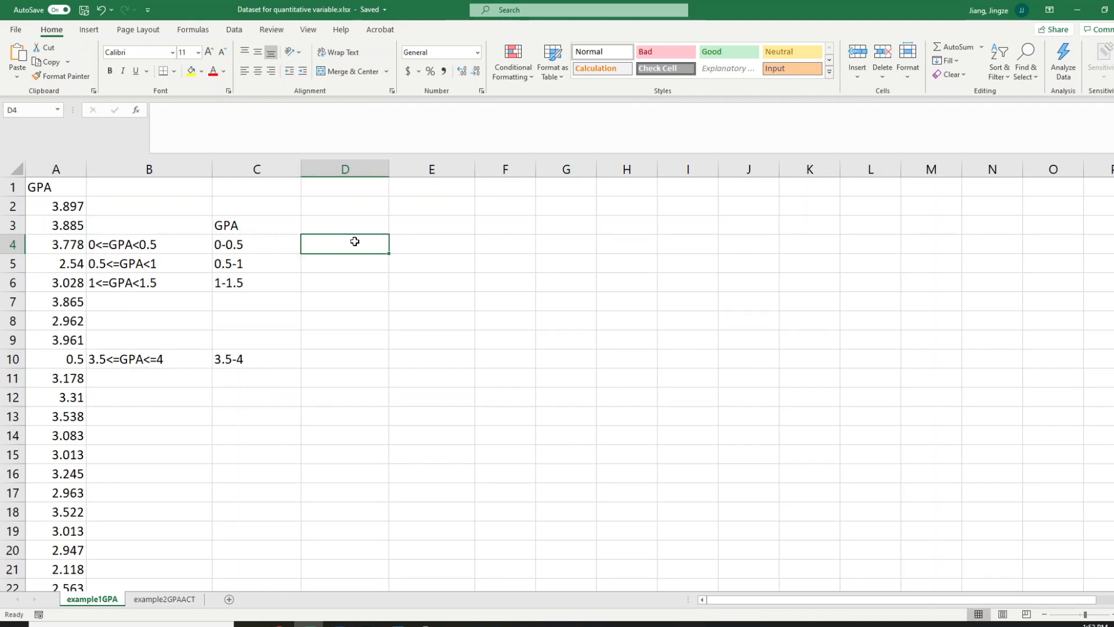
{"action": "type", "text": "1"}
{"action": "type", "text": "0"}
{"action": "type", "text": "-0.4"}
{"action": "key", "text": "Return"}
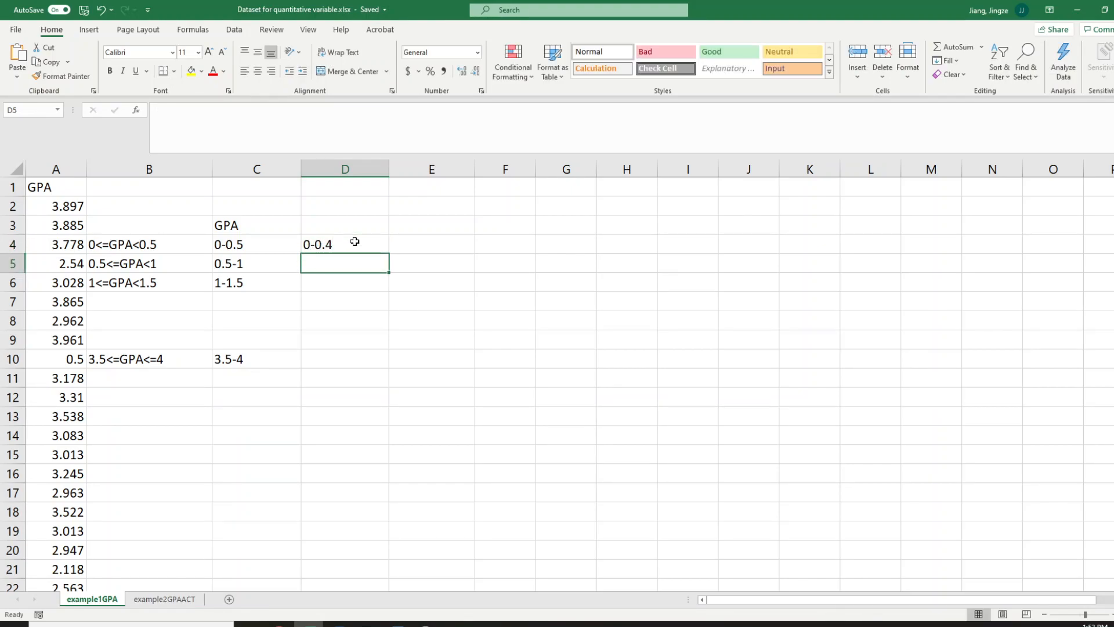
Enter the alternative class interval 0.5-0.9 in cell D5
{"action": "type", "text": ".05"}
{"action": "key", "text": "BackSpace"}
{"action": "key", "text": "BackSpace"}
{"action": "type", "text": "0."}
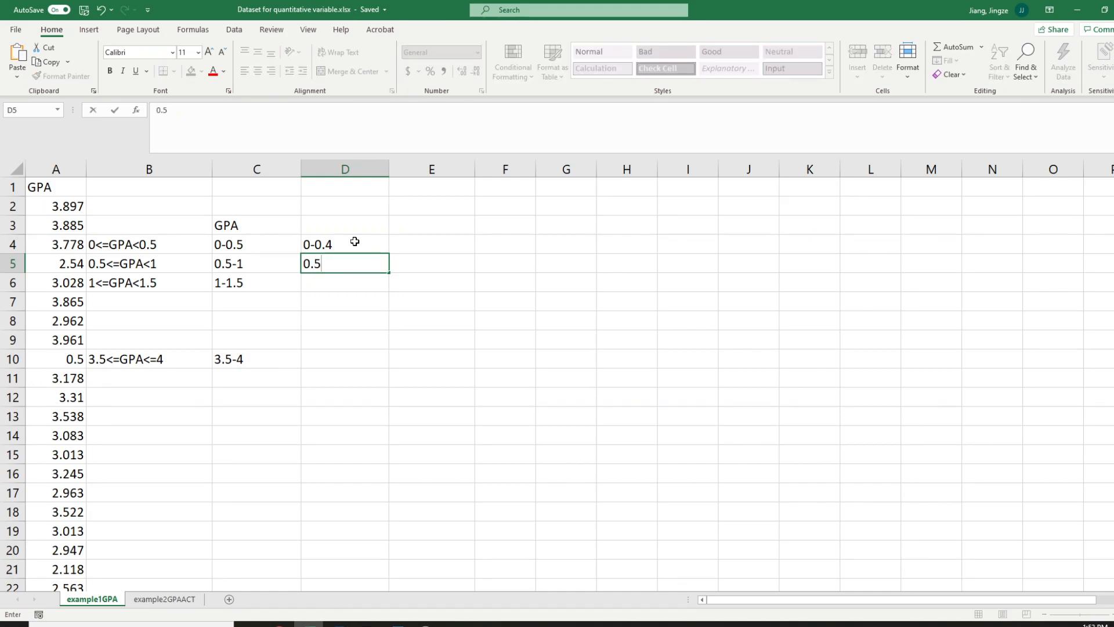
{"action": "type", "text": "5-0"}
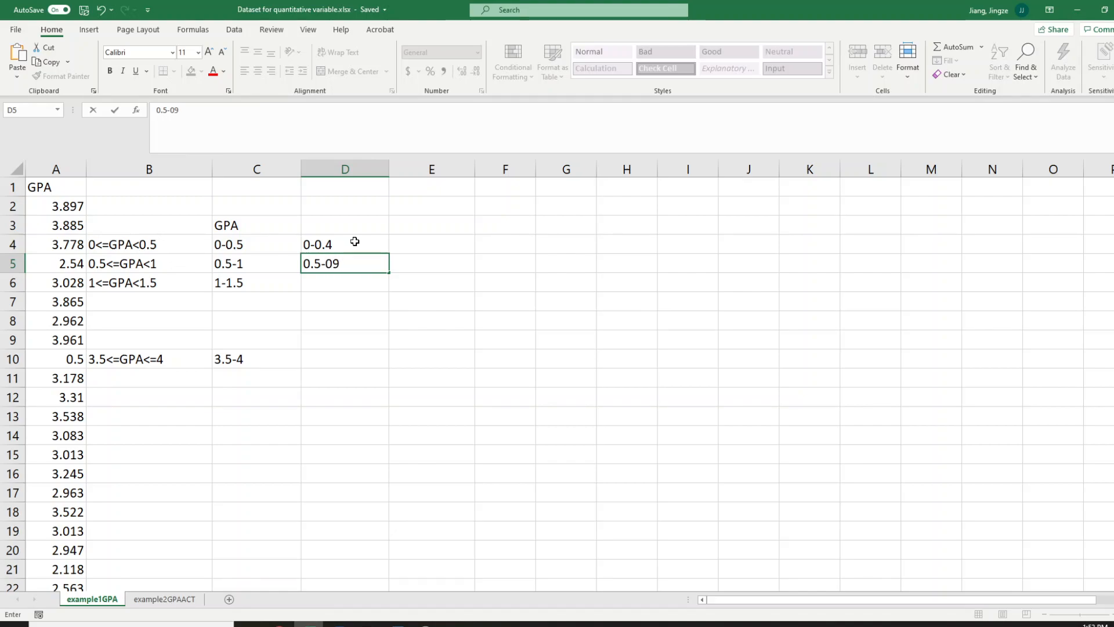
{"action": "type", "text": ".9"}
{"action": "key", "text": "Return"}
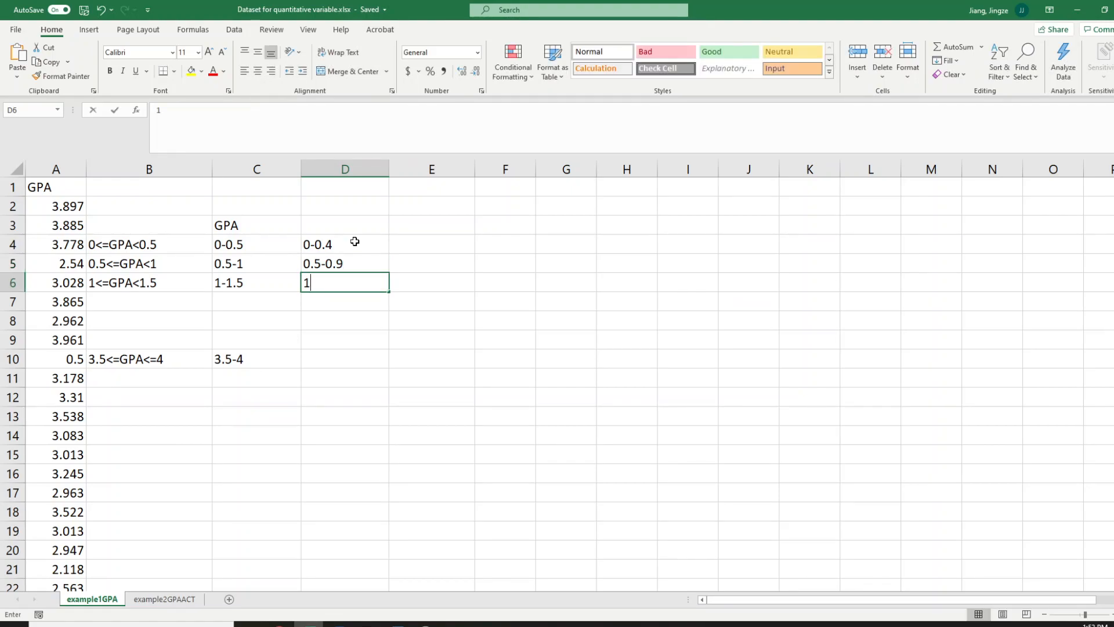
Enter the alternative class interval 1-1.4 in cell D6
{"action": "type", "text": "1-1.4"}
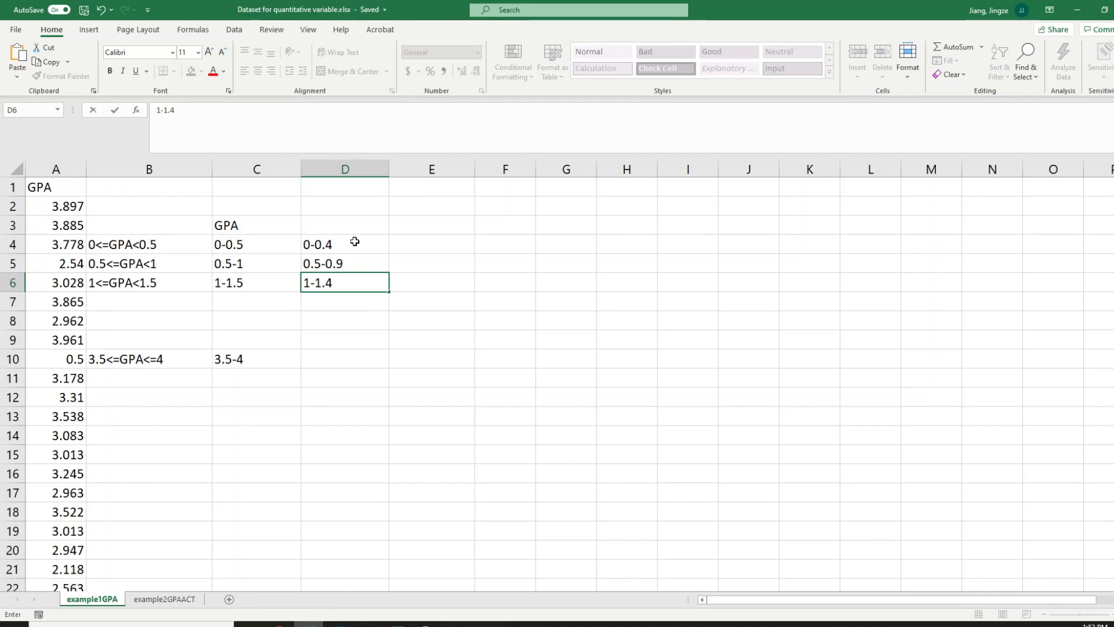
{"action": "left_click", "coordinate": [320, 219]}
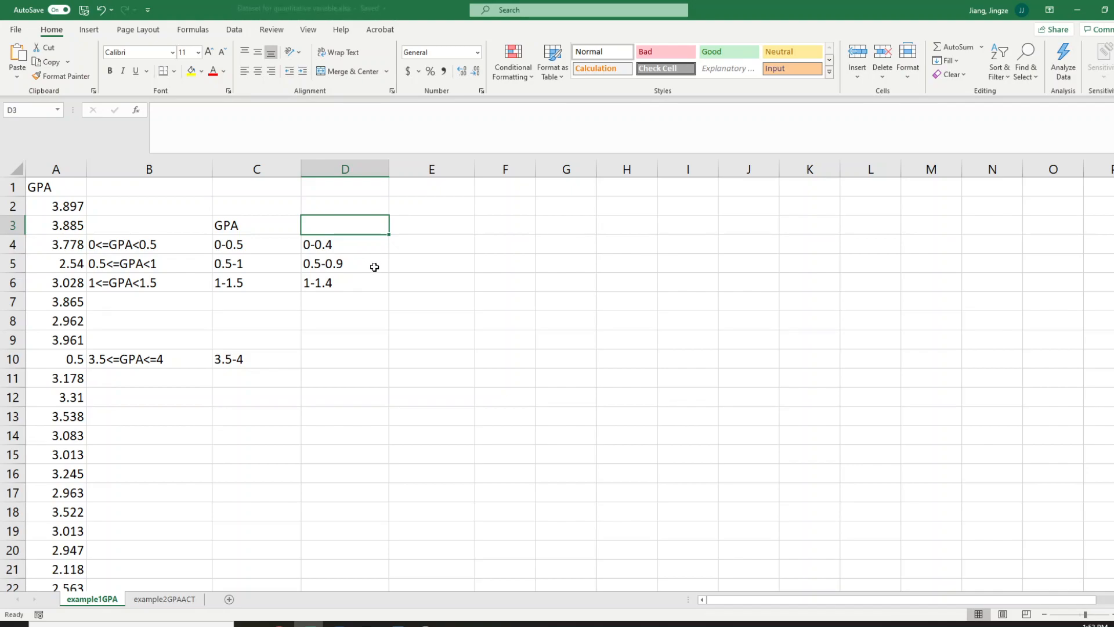
{"action": "left_click_drag", "start_coordinate": [123, 242], "coordinate": [129, 286]}
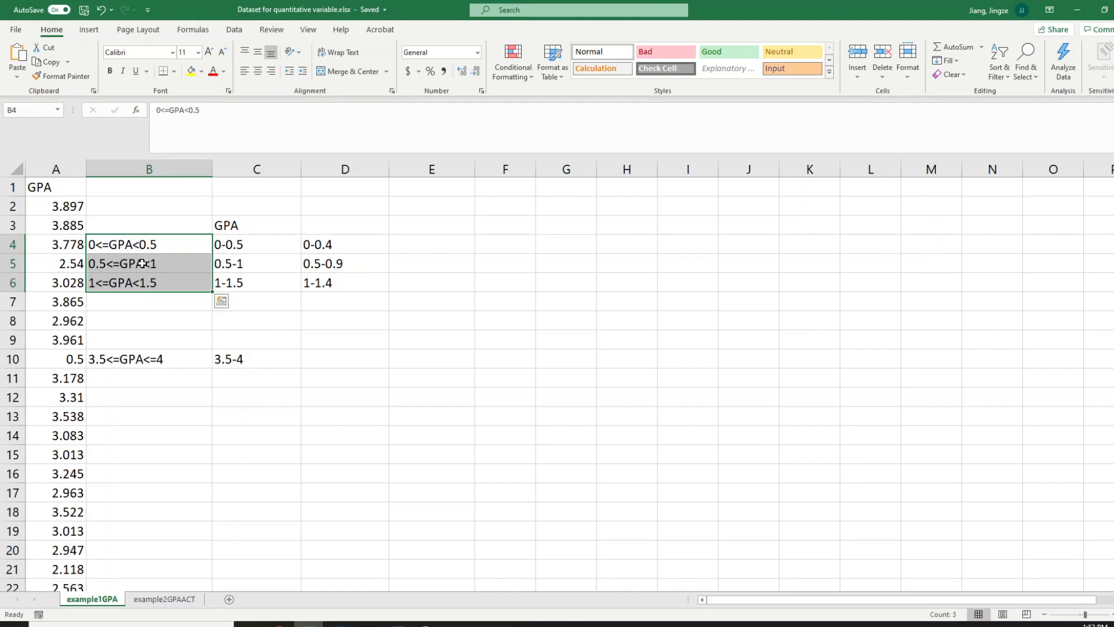
{"action": "left_click_drag", "start_coordinate": [235, 245], "coordinate": [236, 282]}
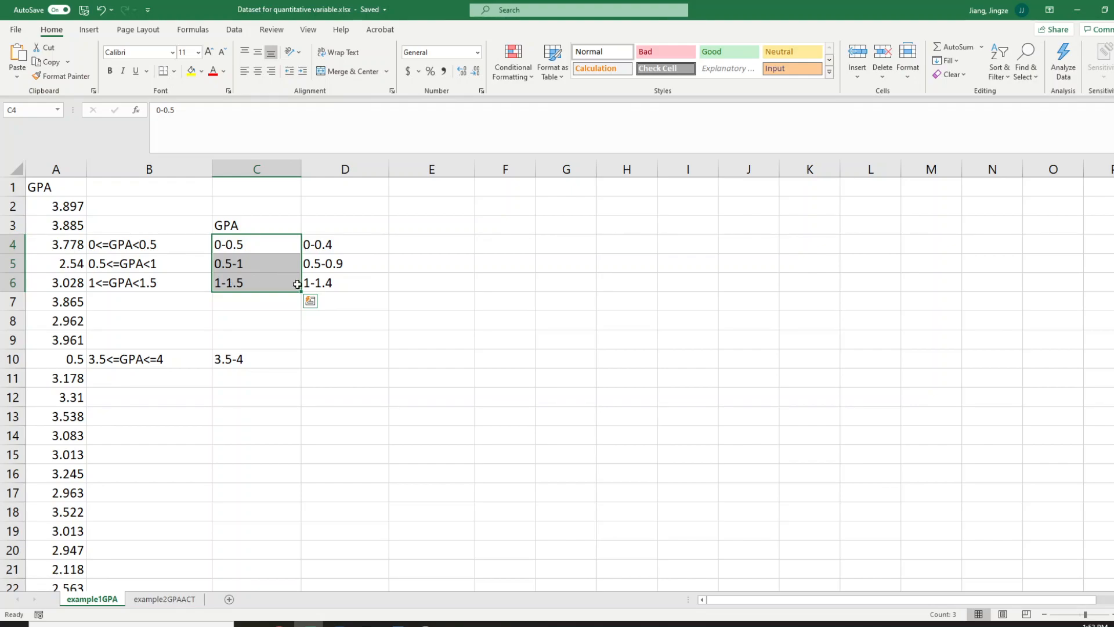
Clear the alternative class intervals from cells D4 to D6
{"action": "left_click_drag", "start_coordinate": [314, 249], "coordinate": [329, 279]}
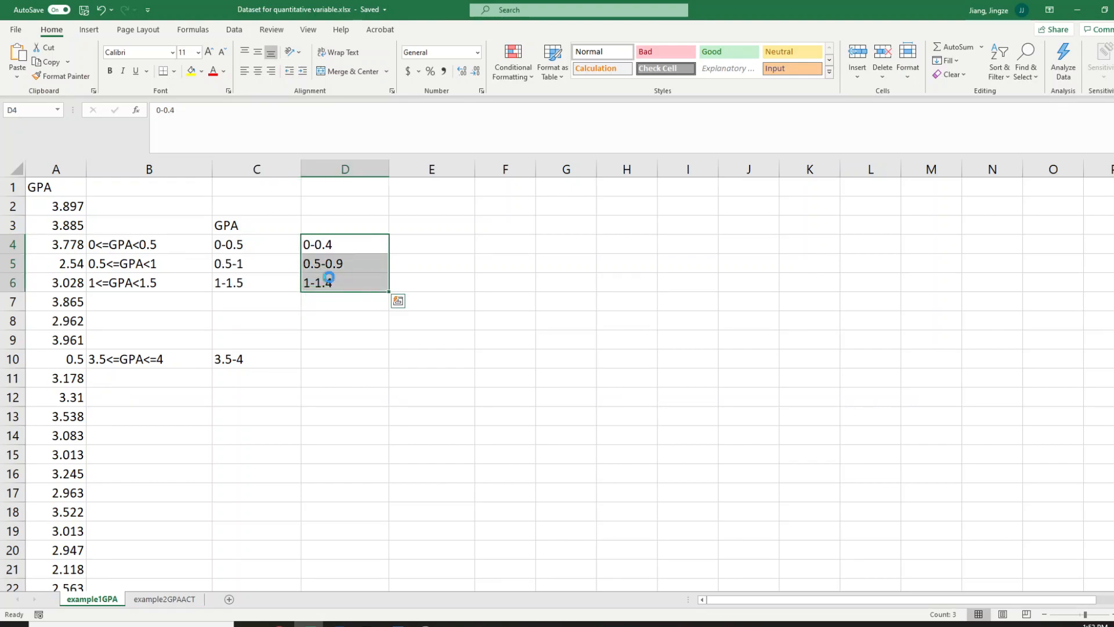
{"action": "key", "text": "Delete"}
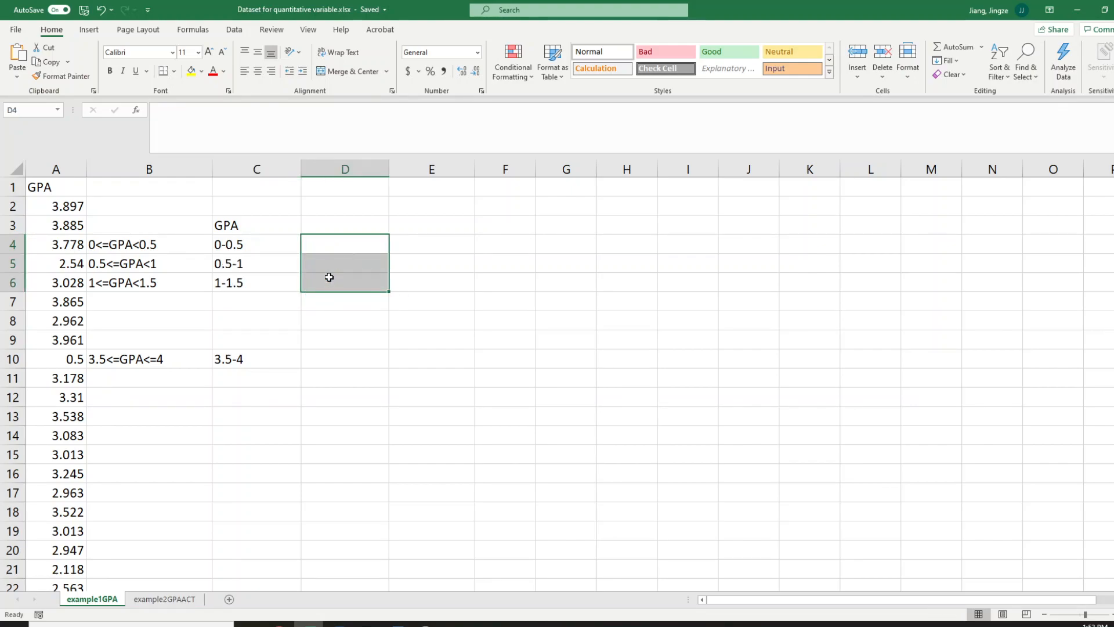
{"action": "left_click", "coordinate": [250, 244]}
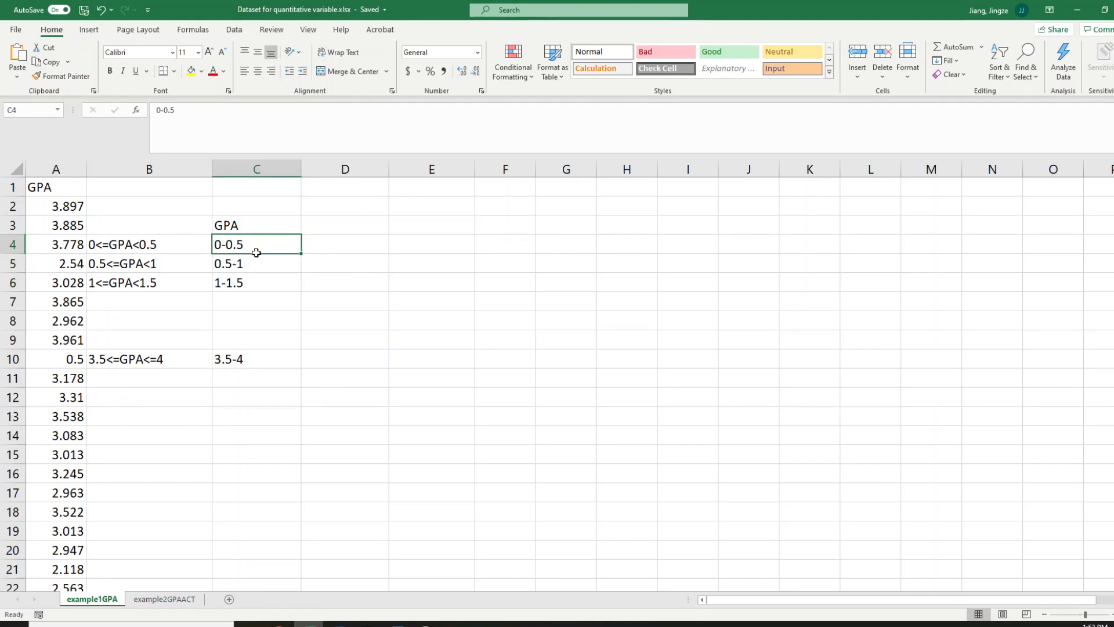
{"action": "left_click_drag", "start_coordinate": [256, 251], "coordinate": [261, 262]}
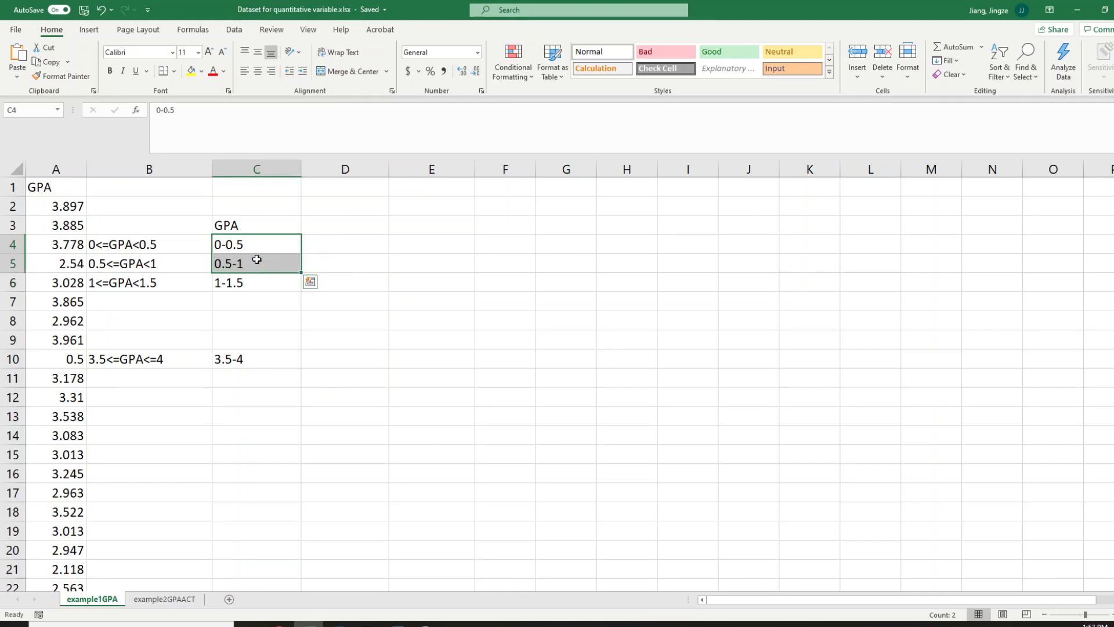
{"action": "left_click", "coordinate": [228, 238]}
Enter the notes MIN=0 in cell D4 and MAX=4 in cell D5
{"action": "left_click", "coordinate": [360, 246]}
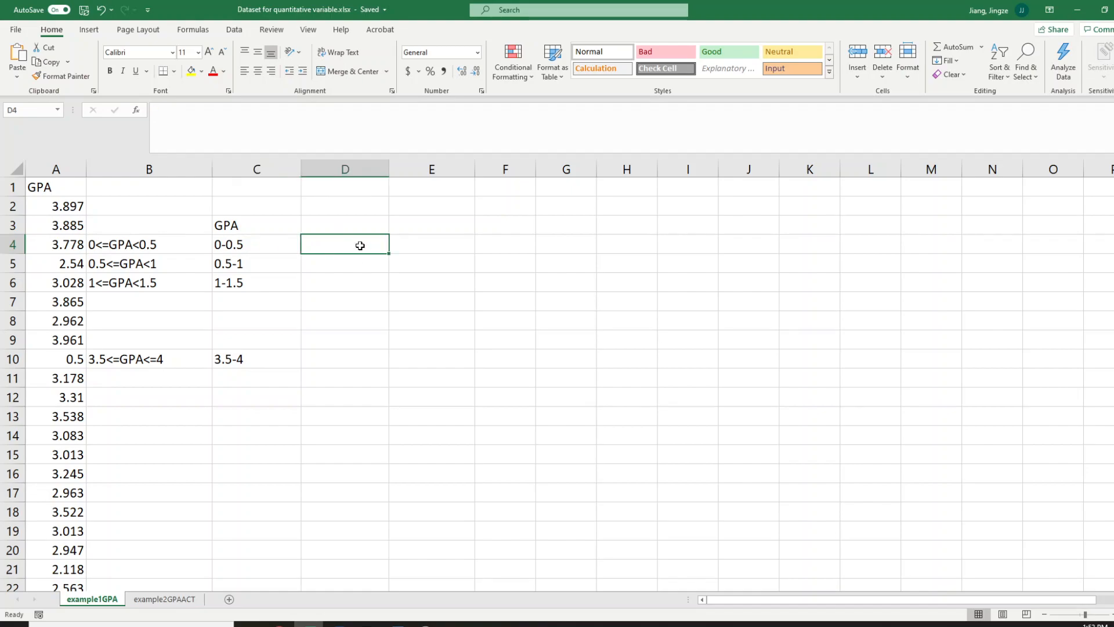
{"action": "type", "text": "MIN"}
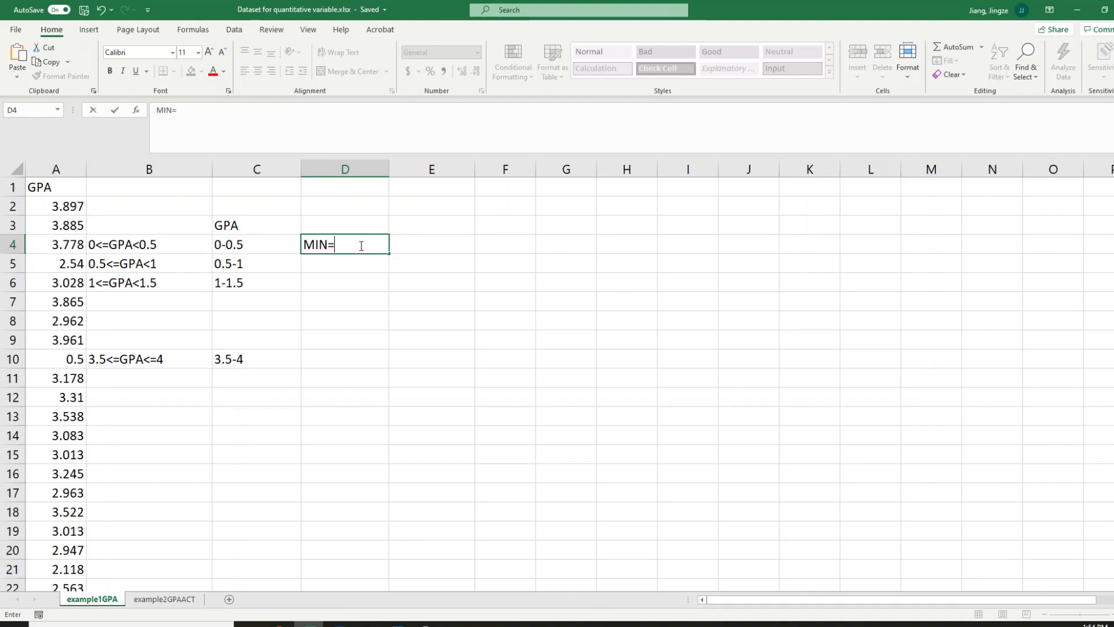
{"action": "type", "text": "=0"}
{"action": "key", "text": "Return"}
{"action": "type", "text": "MAX"}
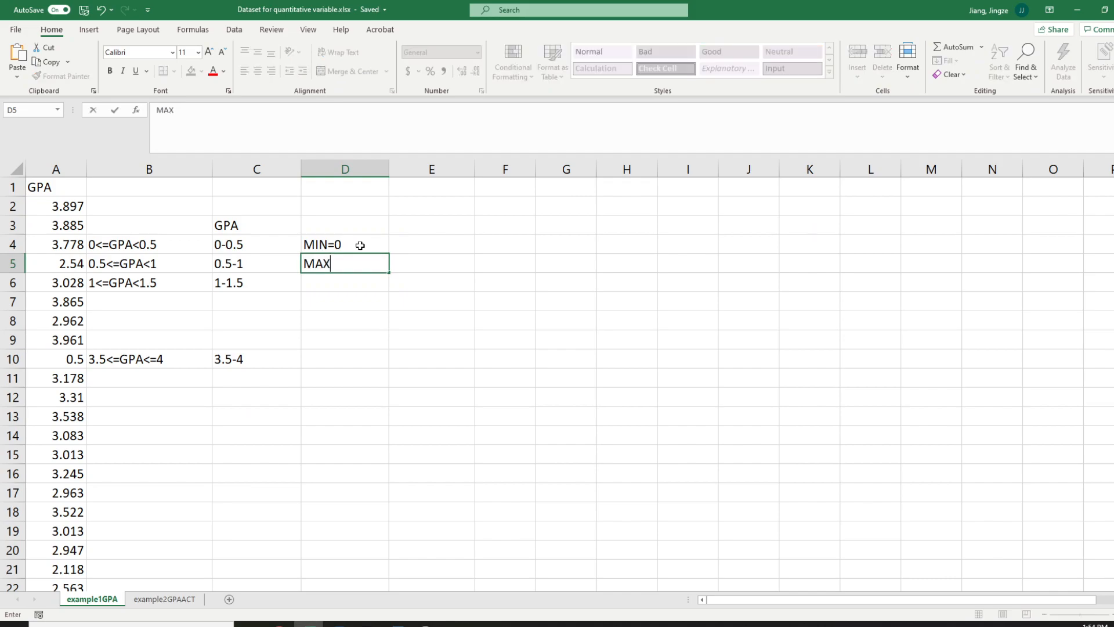
{"action": "type", "text": "=4"}
{"action": "key", "text": "Return"}
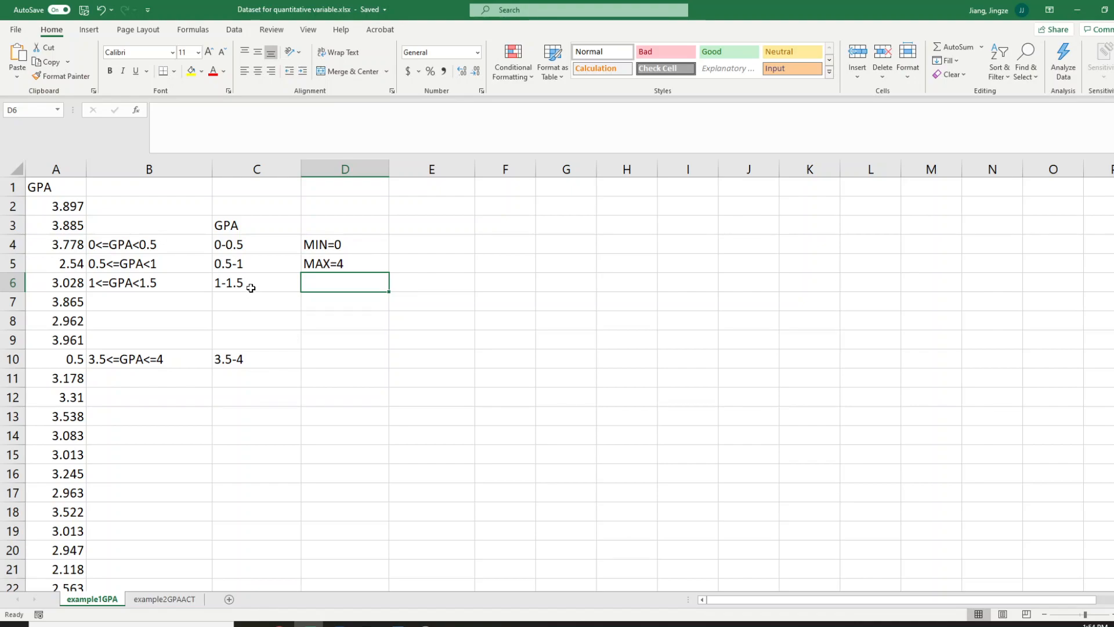
{"action": "left_click", "coordinate": [232, 282]}
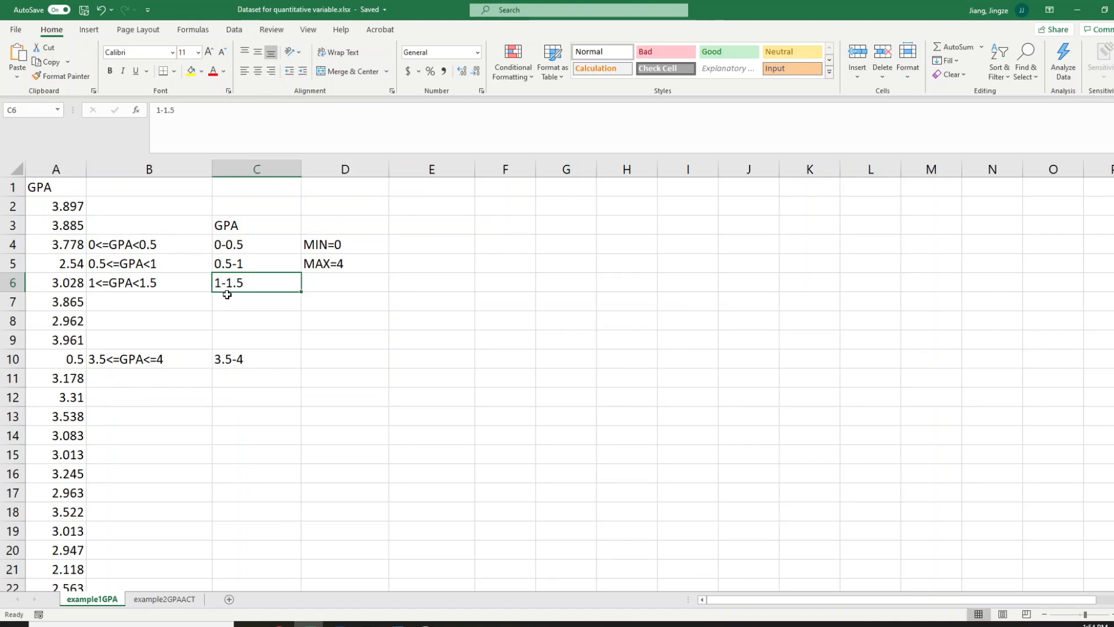
{"action": "left_click", "coordinate": [243, 264]}
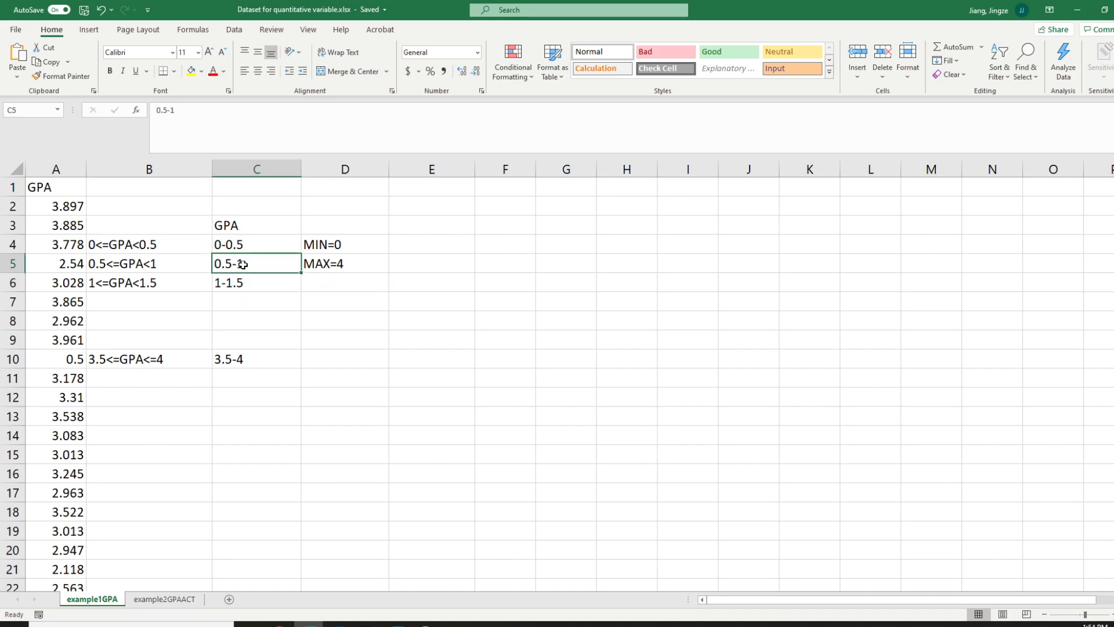
{"action": "left_click", "coordinate": [243, 285]}
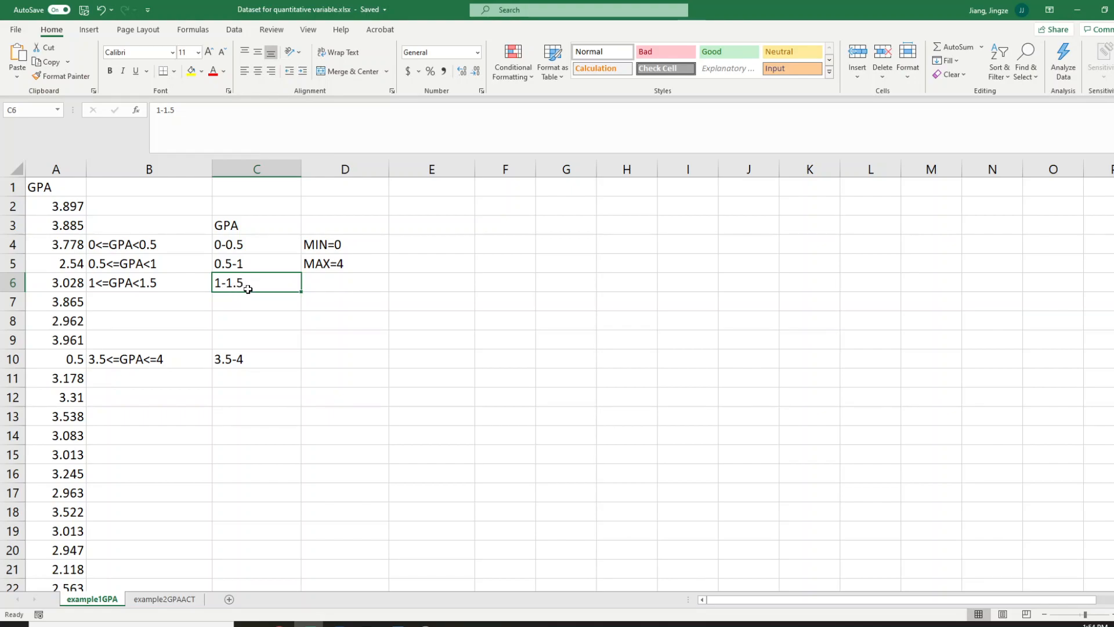
{"action": "left_click", "coordinate": [247, 263]}
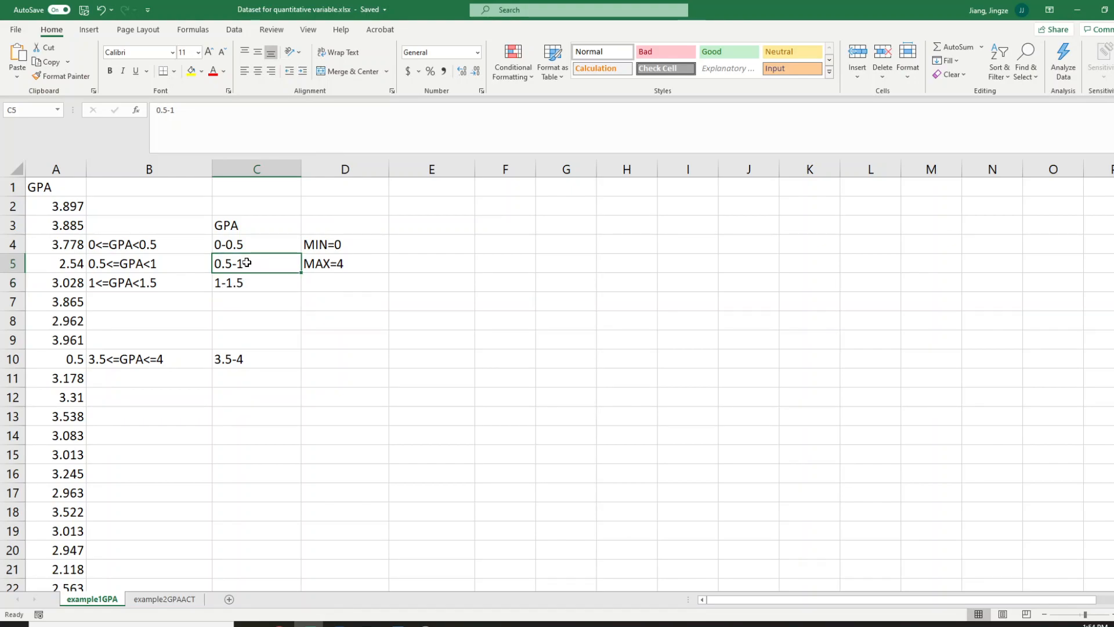
Enter the class width note WIDTH=1.5-1=0.5 in cell D6
{"action": "left_click", "coordinate": [318, 288]}
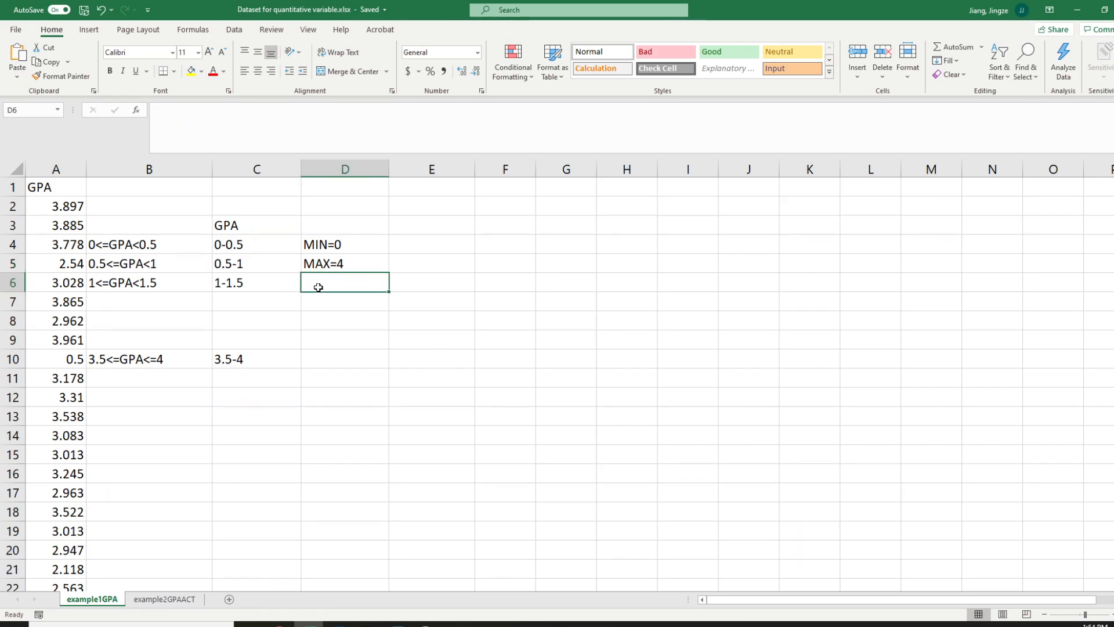
{"action": "type", "text": "WIDTH=1."}
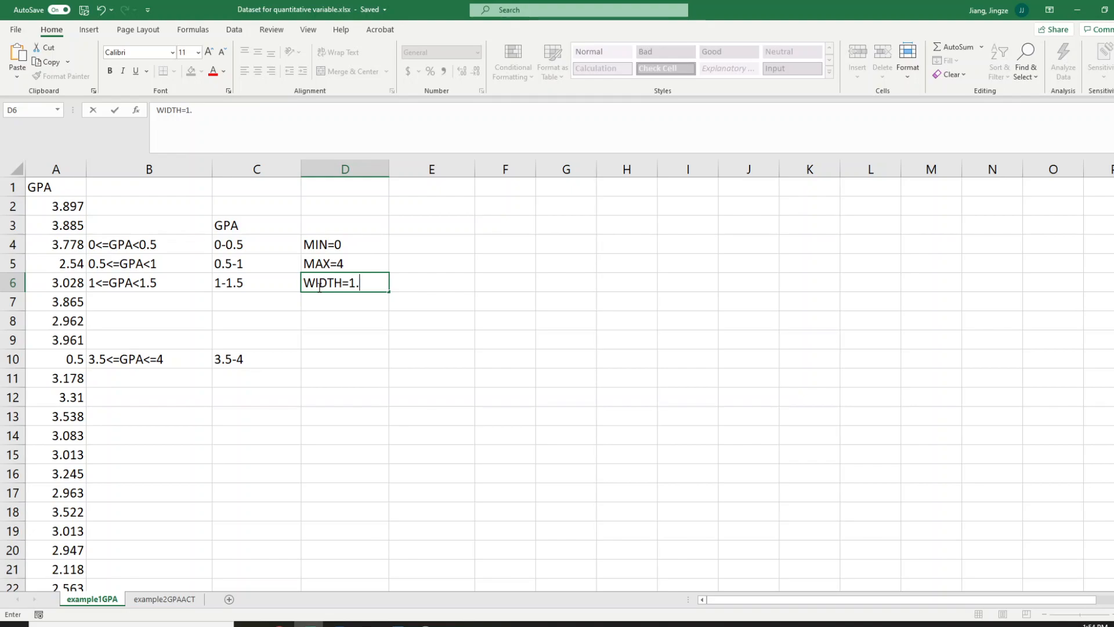
{"action": "type", "text": "5-1=0.5"}
{"action": "key", "text": "Return"}
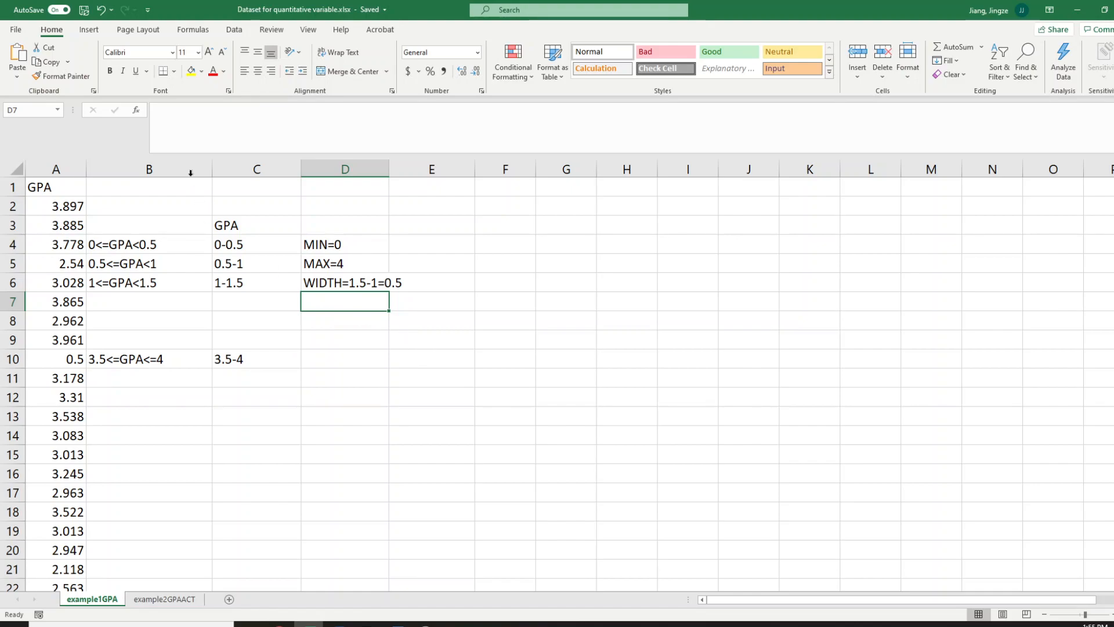
Create a PivotTable from the GPA data in A1:A121, placed on the existing worksheet at cell D7
{"action": "left_click", "coordinate": [83, 34]}
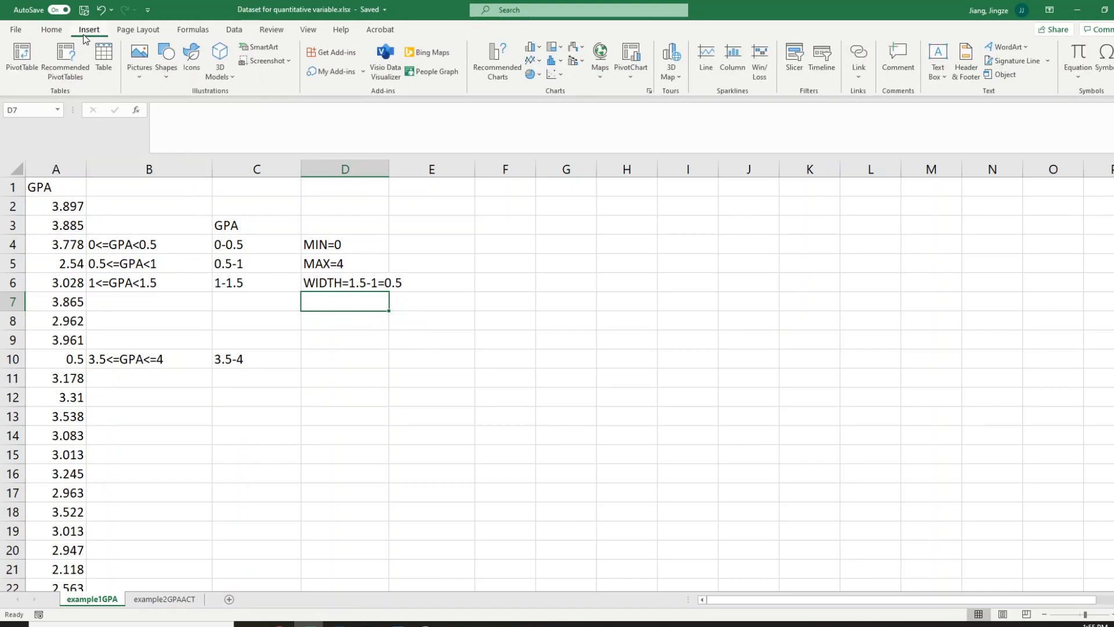
{"action": "left_click", "coordinate": [22, 58]}
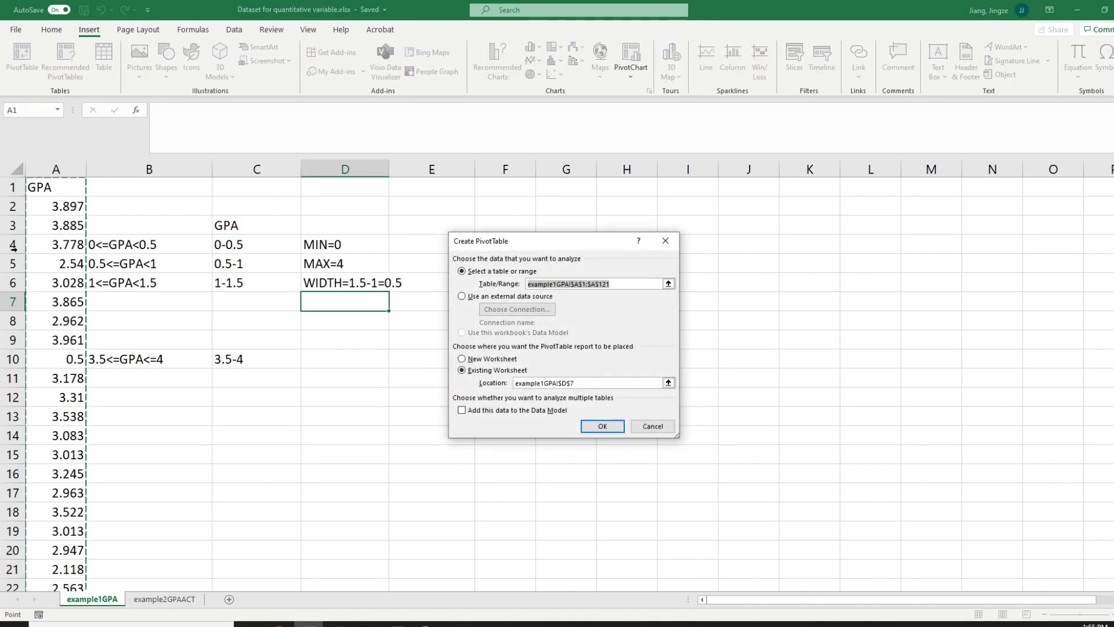
{"action": "left_click_drag", "start_coordinate": [60, 185], "coordinate": [49, 376]}
{"action": "left_click_drag", "start_coordinate": [50, 618], "coordinate": [50, 622]}
{"action": "mouse_move", "coordinate": [69, 563]}
{"action": "left_mouse_down"}
{"action": "mouse_move", "coordinate": [69, 593]}
{"action": "mouse_move", "coordinate": [77, 537]}
{"action": "mouse_move", "coordinate": [80, 550]}
{"action": "left_mouse_up"}
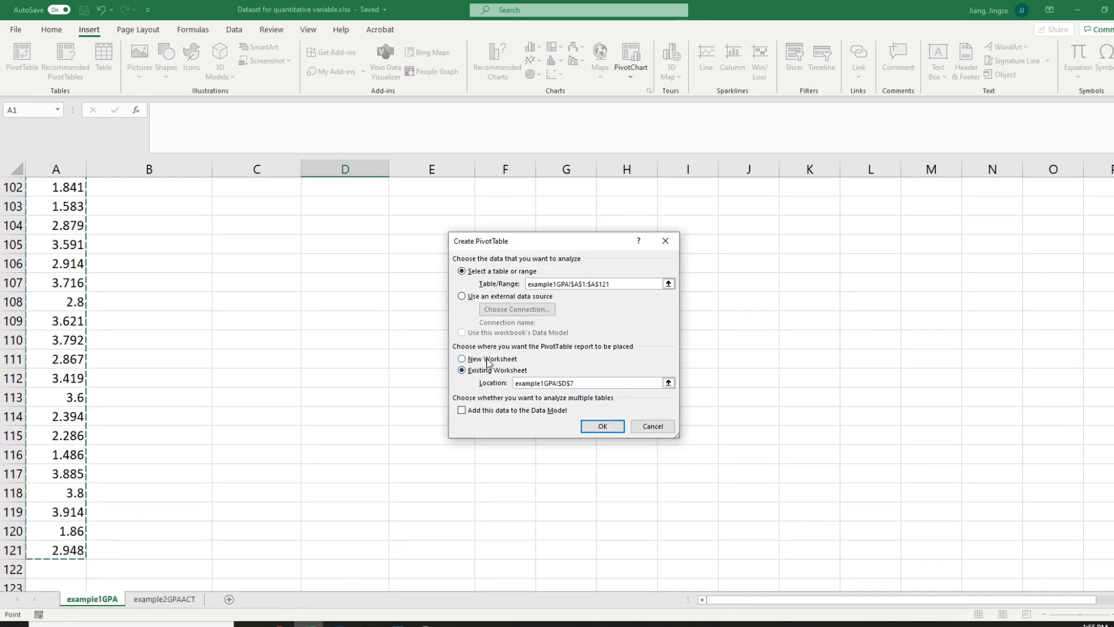
{"action": "scroll", "coordinate": [99, 277], "scroll_direction": "up", "scroll_amount": 20}
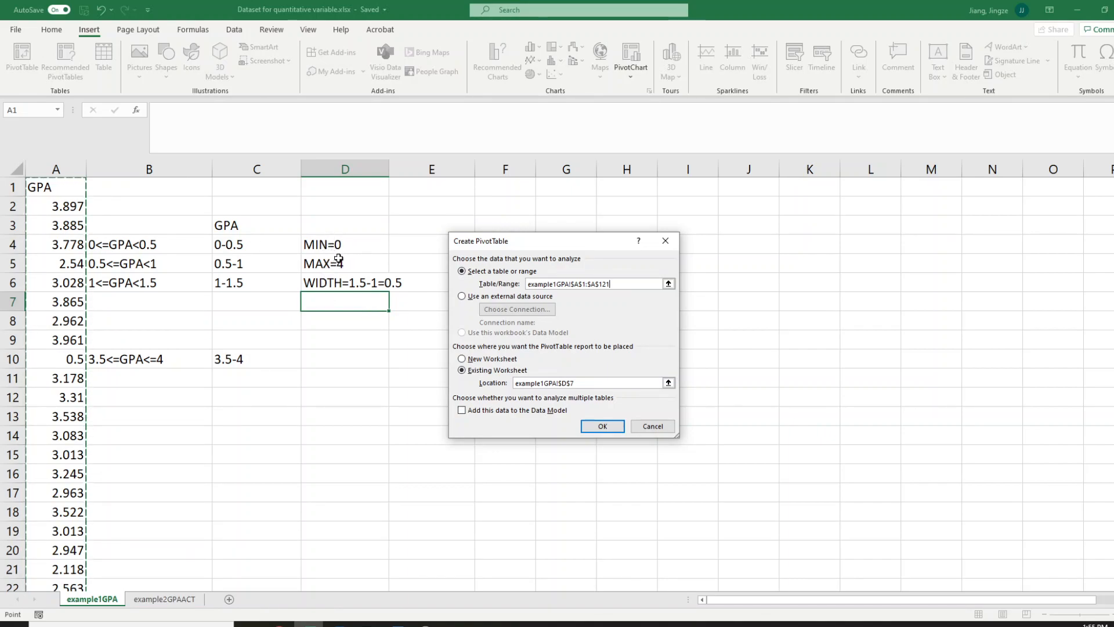
{"action": "left_click", "coordinate": [603, 426]}
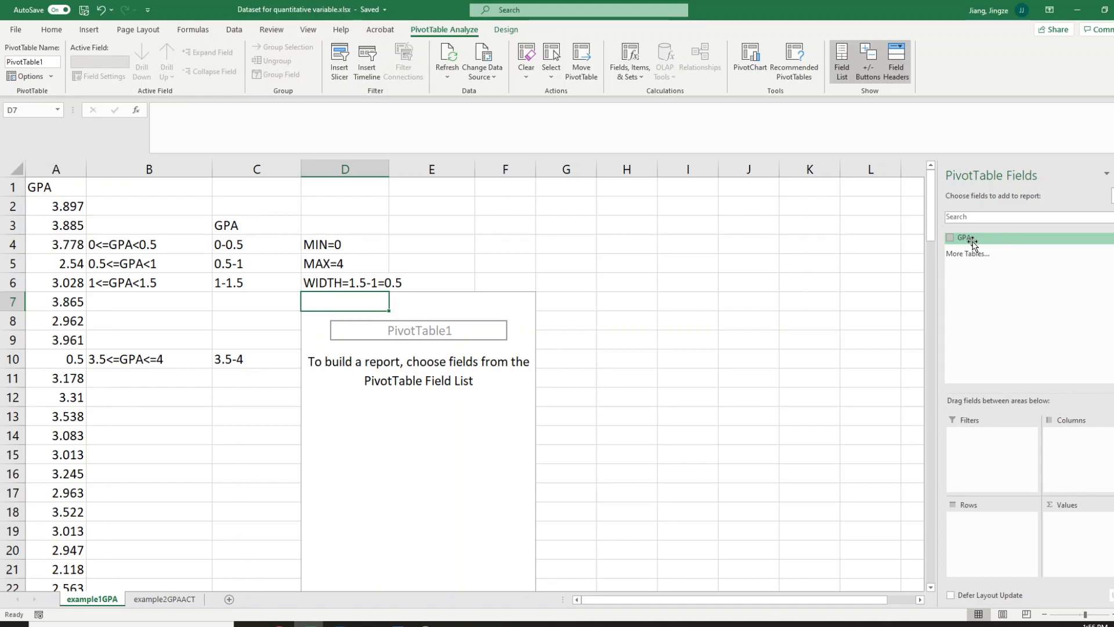
Add the GPA field to both the rows and the values of the PivotTable
{"action": "left_click_drag", "start_coordinate": [973, 243], "coordinate": [1004, 542]}
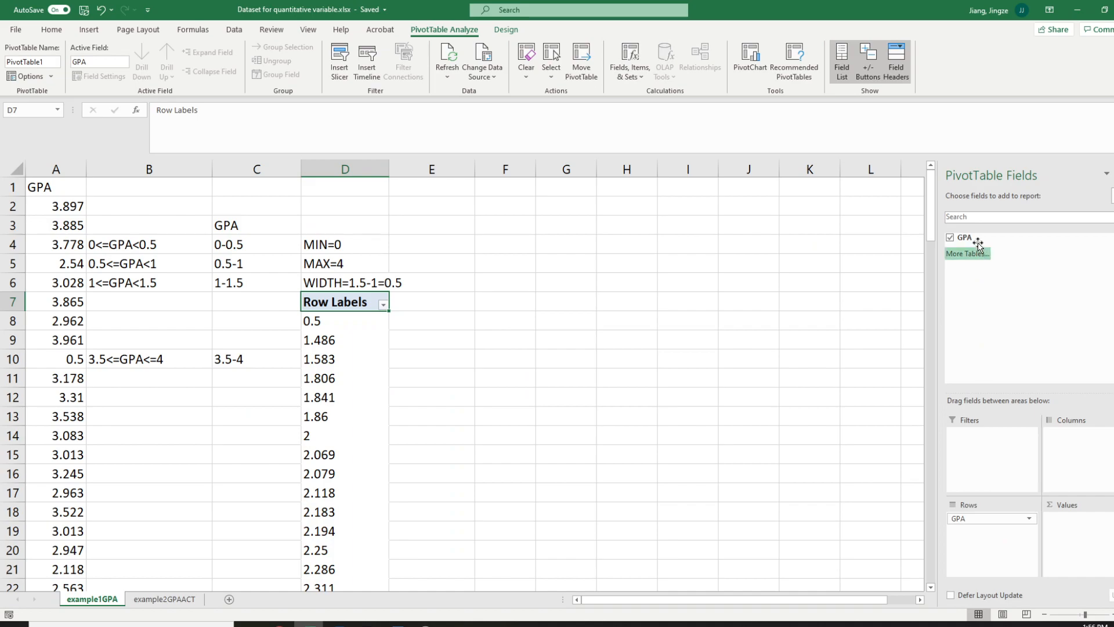
{"action": "left_click_drag", "start_coordinate": [976, 238], "coordinate": [1070, 525]}
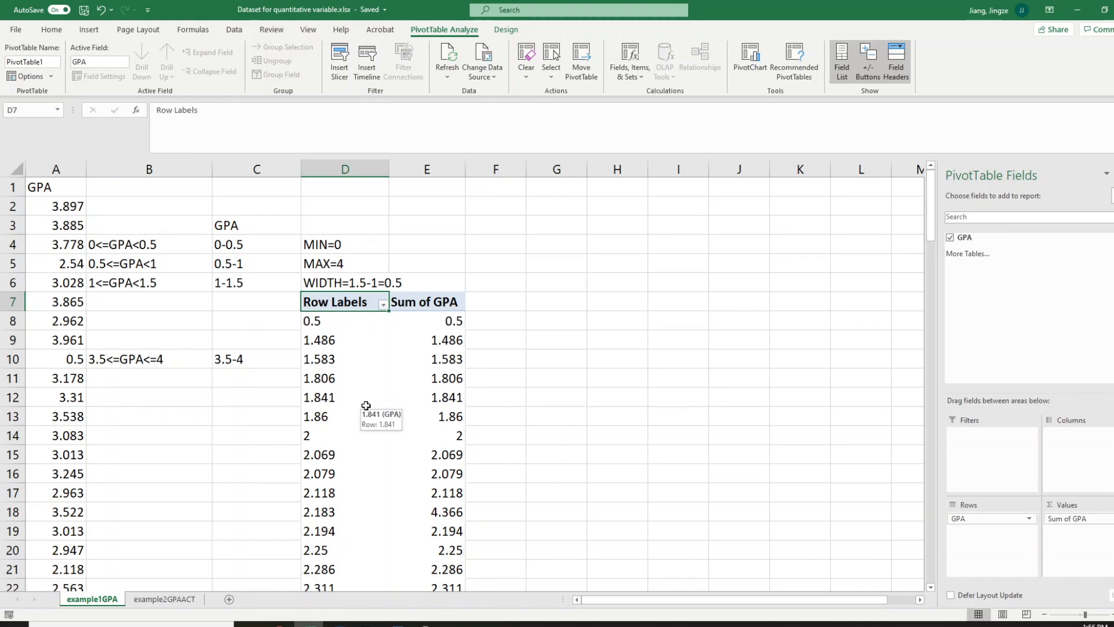
{"action": "scroll", "coordinate": [349, 426], "scroll_direction": "down", "scroll_amount": 10}
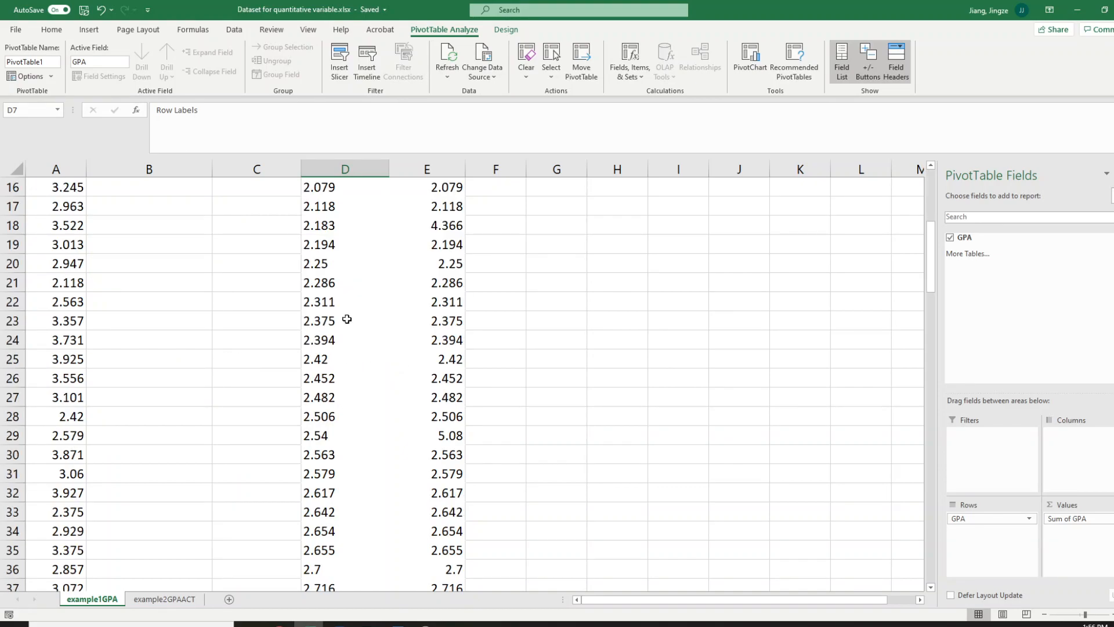
{"action": "scroll", "coordinate": [349, 534], "scroll_direction": "up", "scroll_amount": 10}
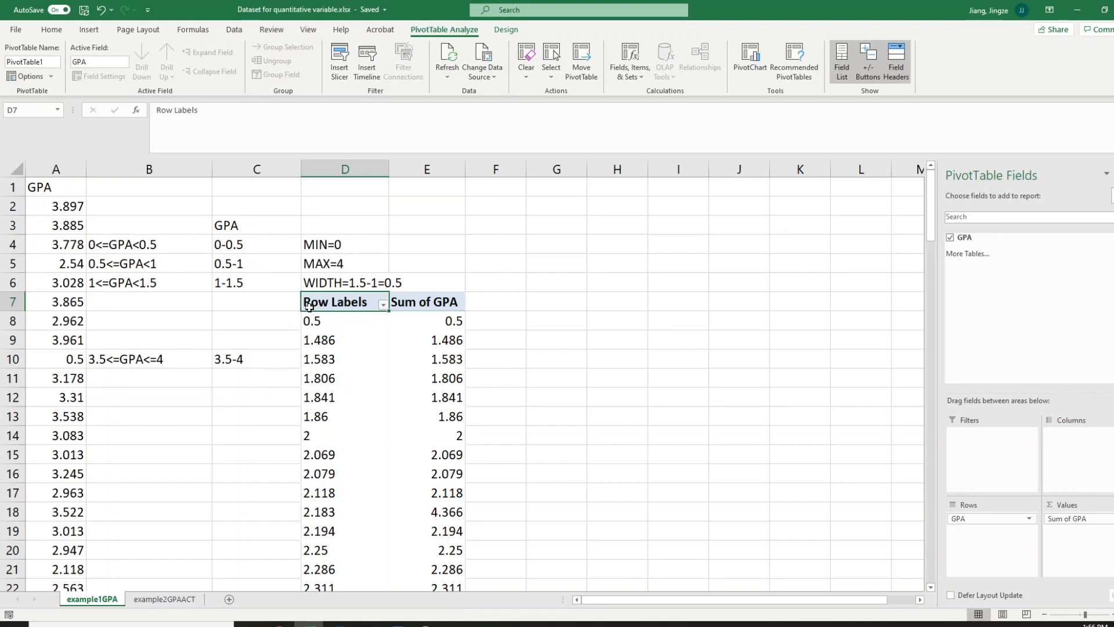
{"action": "left_click", "coordinate": [319, 339]}
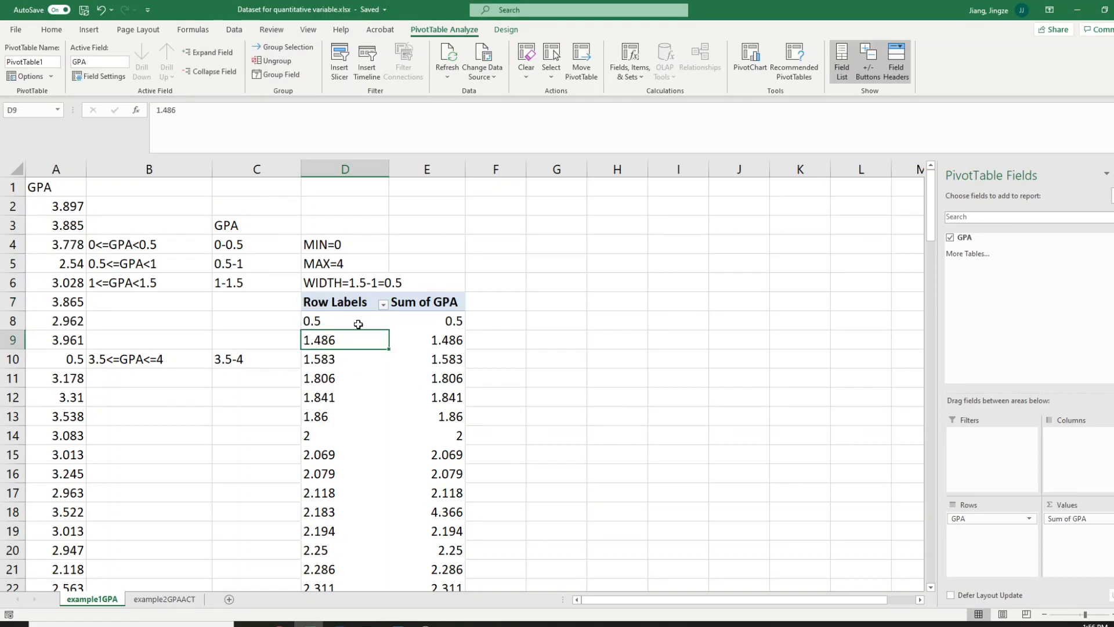
{"action": "left_click", "coordinate": [316, 370]}
{"action": "left_click", "coordinate": [314, 357]}
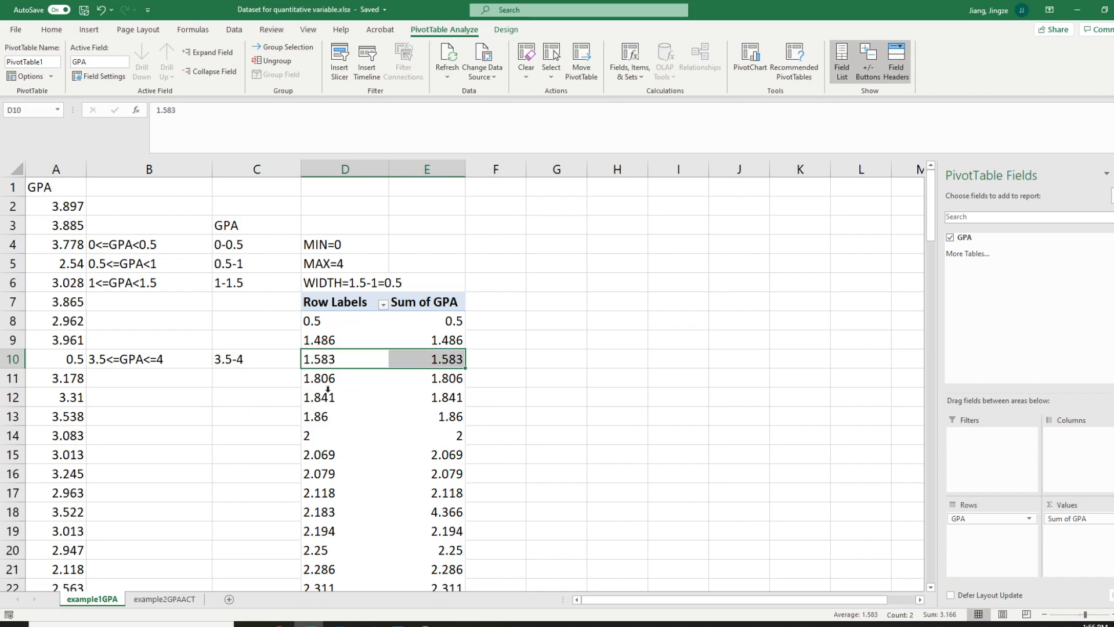
{"action": "left_click", "coordinate": [316, 431]}
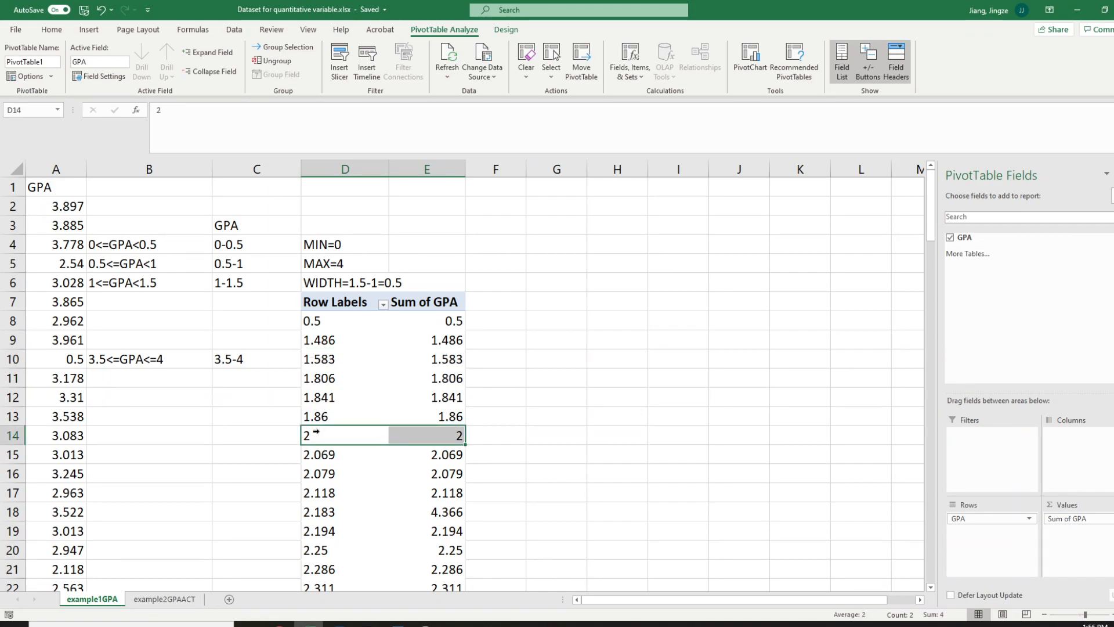
Group the PivotTable's GPA row labels starting at 0 and ending at 4, in intervals of 0.5
{"action": "left_click", "coordinate": [314, 360]}
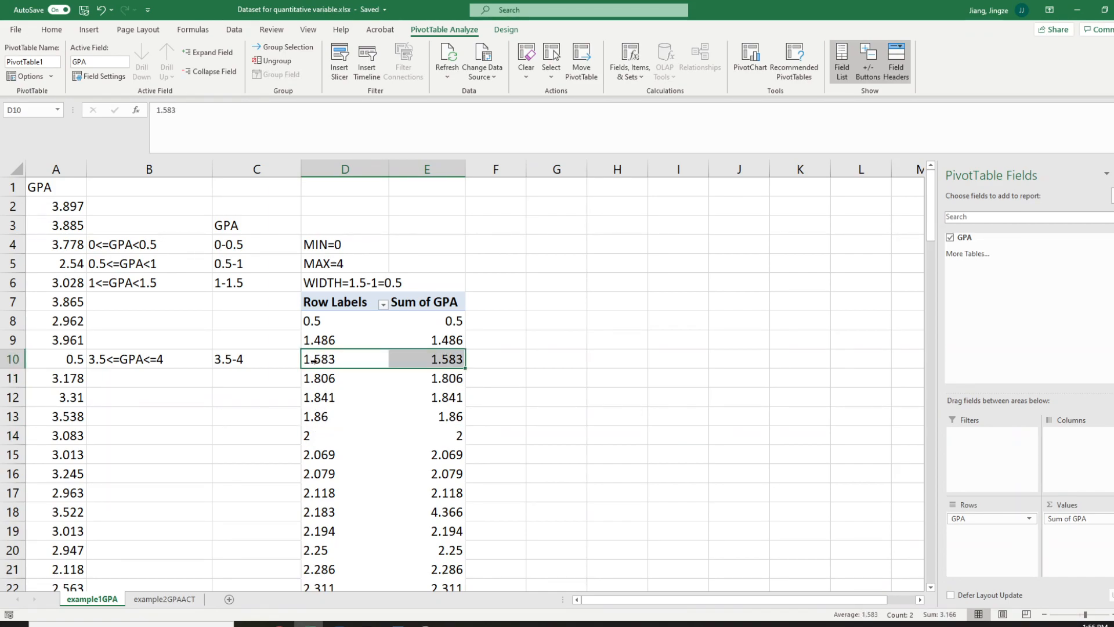
{"action": "right_click", "coordinate": [316, 362]}
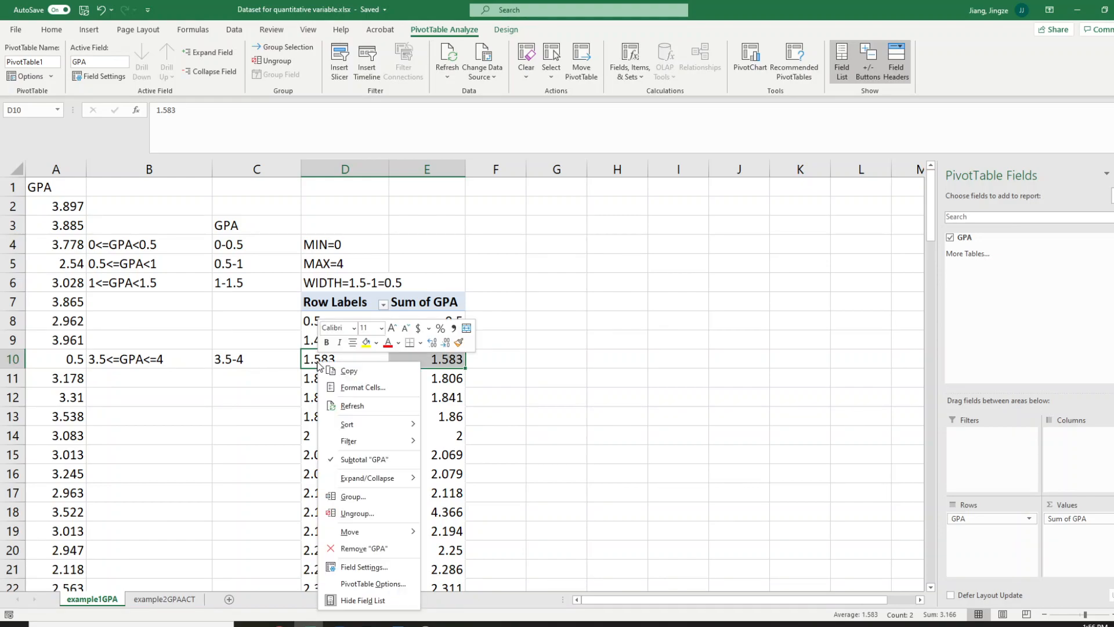
{"action": "left_click", "coordinate": [363, 503]}
{"action": "left_click_drag", "start_coordinate": [354, 454], "coordinate": [449, 274]}
{"action": "left_click", "coordinate": [456, 330]}
{"action": "type", "text": "1"}
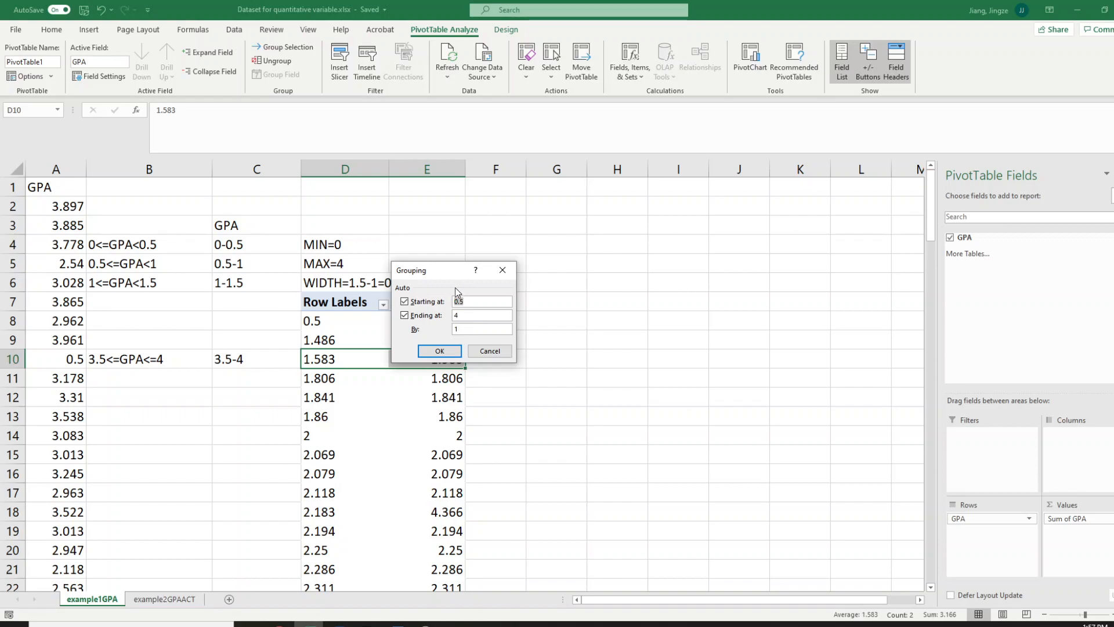
{"action": "left_click_drag", "start_coordinate": [441, 270], "coordinate": [508, 263]}
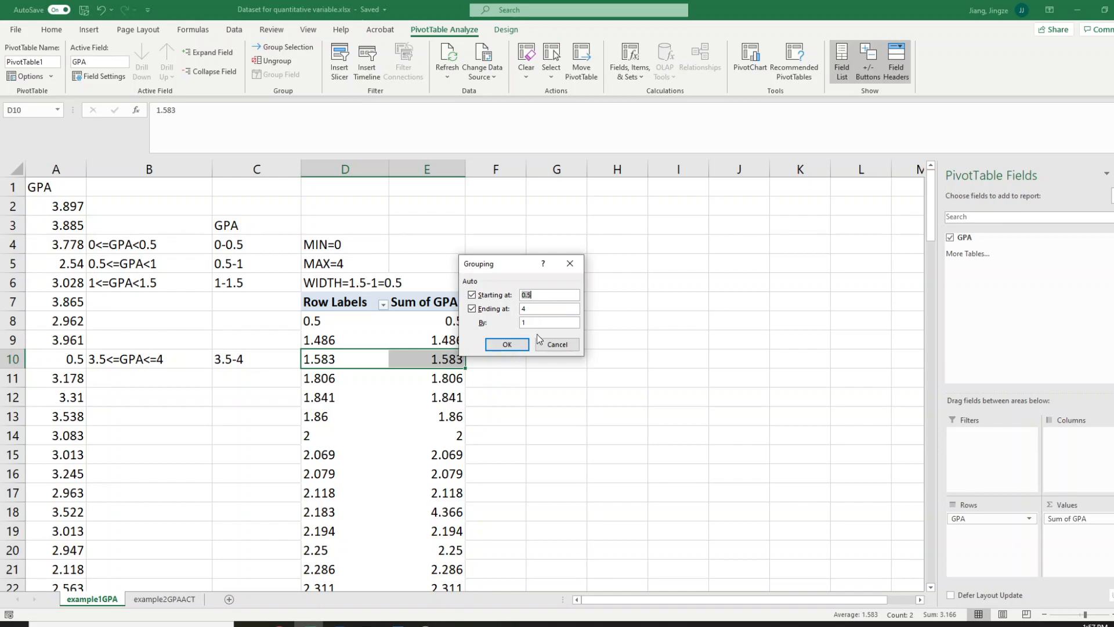
{"action": "left_click", "coordinate": [529, 308]}
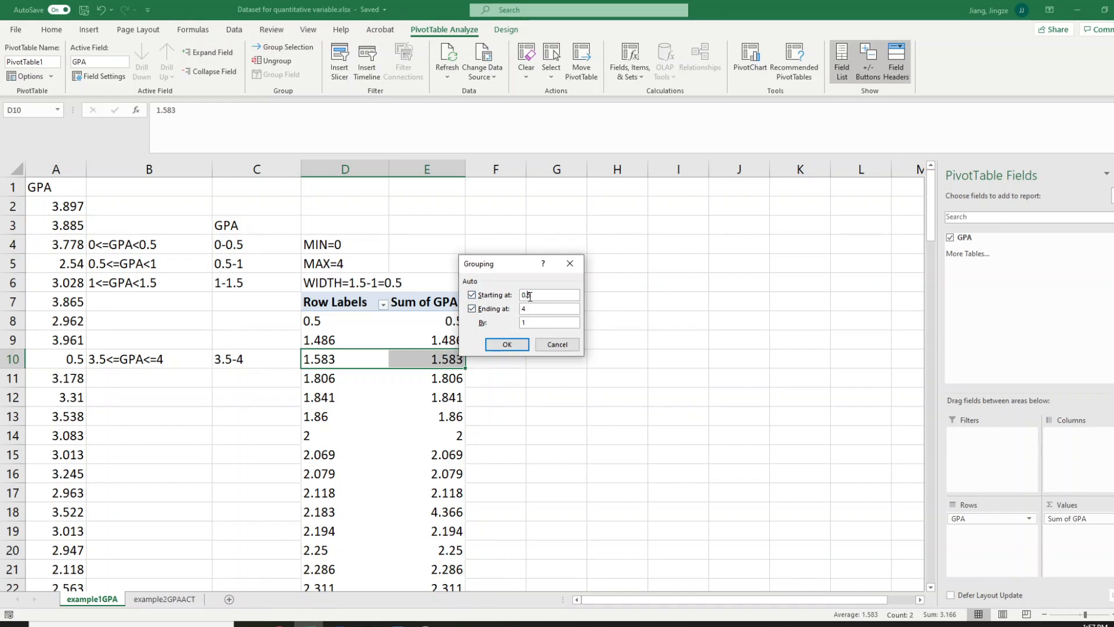
{"action": "double_click", "coordinate": [535, 296]}
{"action": "type", "text": "0"}
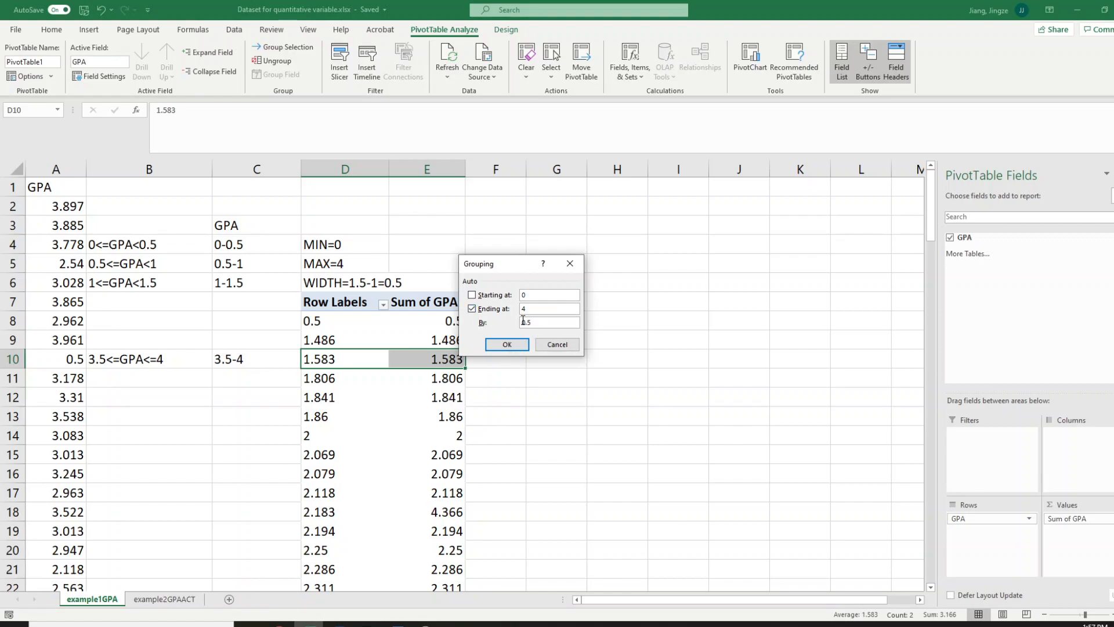
{"action": "left_click", "coordinate": [507, 345]}
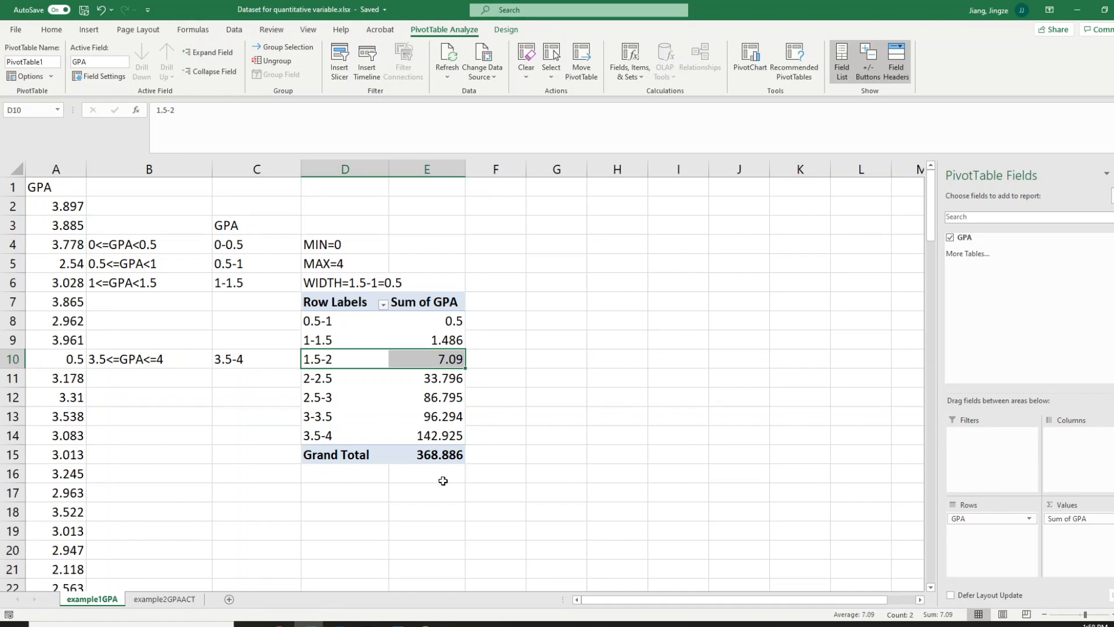
{"action": "mouse_move", "coordinate": [460, 324]}
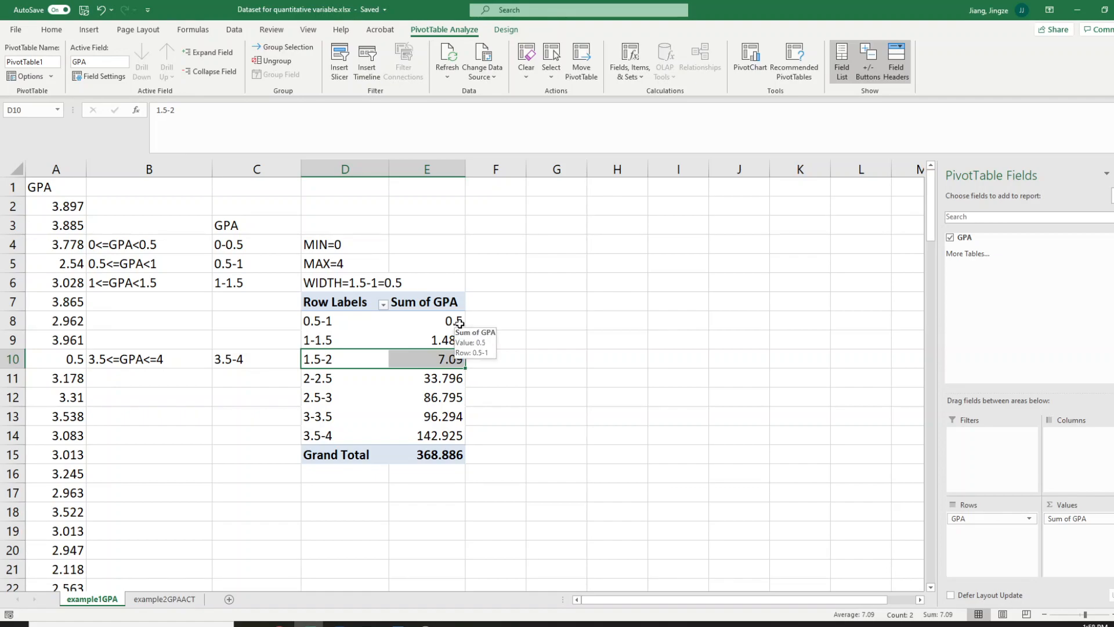
Summarize the PivotTable's GPA values by Count instead of Sum
{"action": "left_click", "coordinate": [458, 322]}
{"action": "left_click", "coordinate": [453, 342]}
{"action": "left_click", "coordinate": [445, 384]}
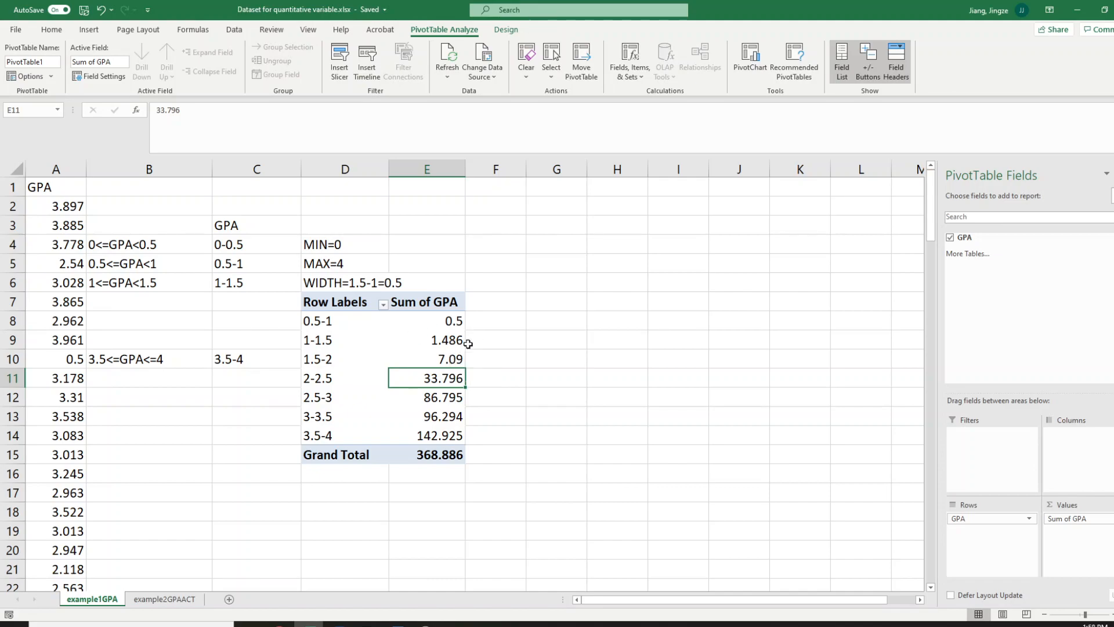
{"action": "right_click", "coordinate": [437, 380]}
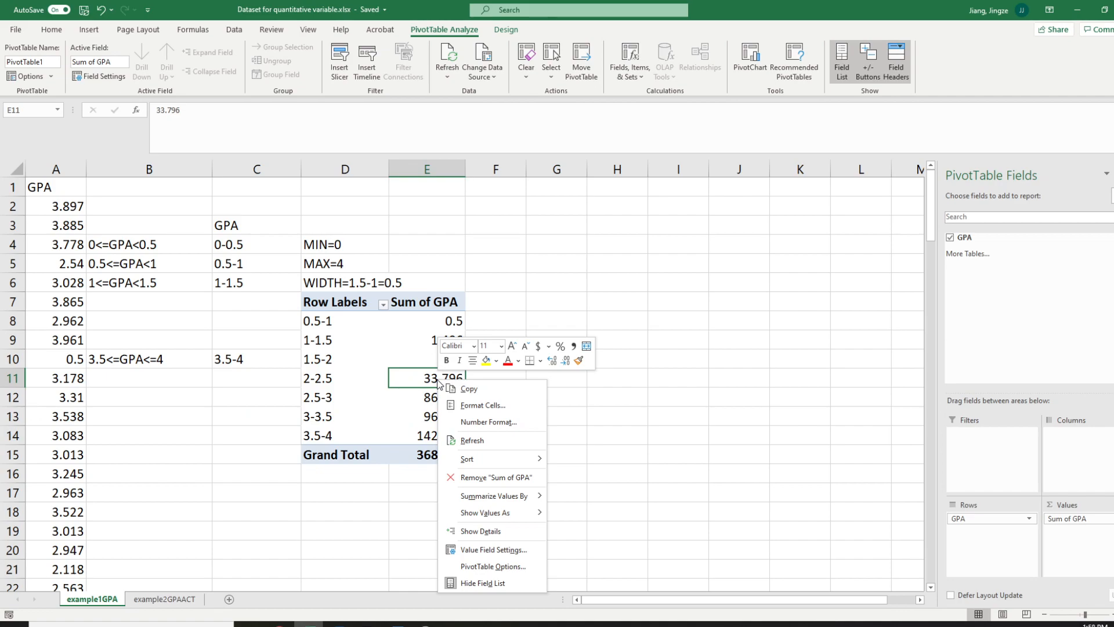
{"action": "mouse_move", "coordinate": [506, 497]}
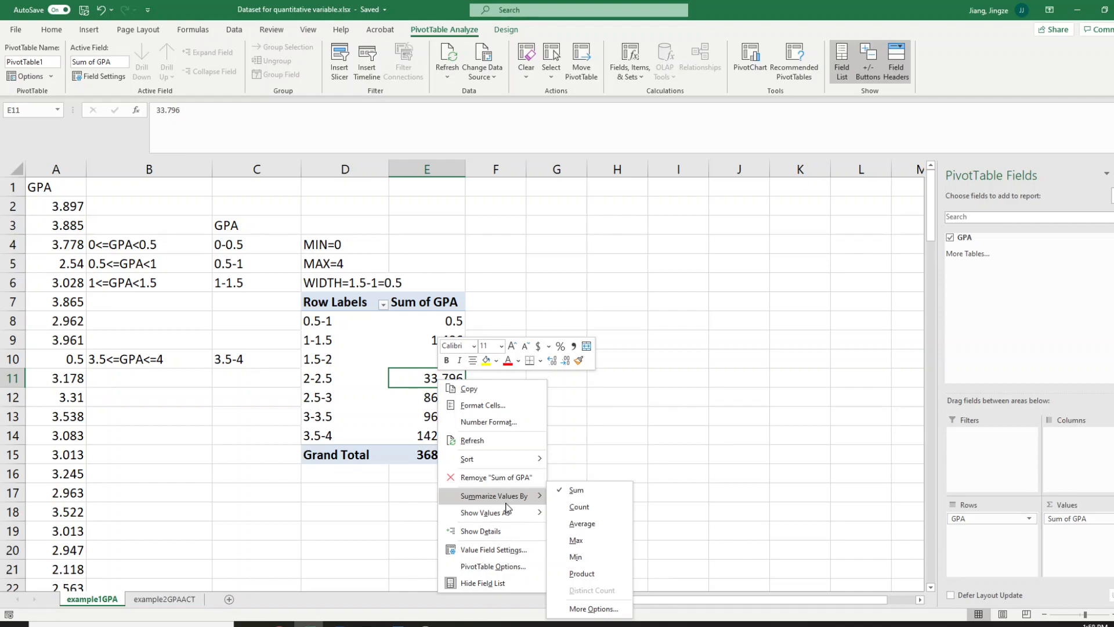
{"action": "left_click", "coordinate": [582, 507]}
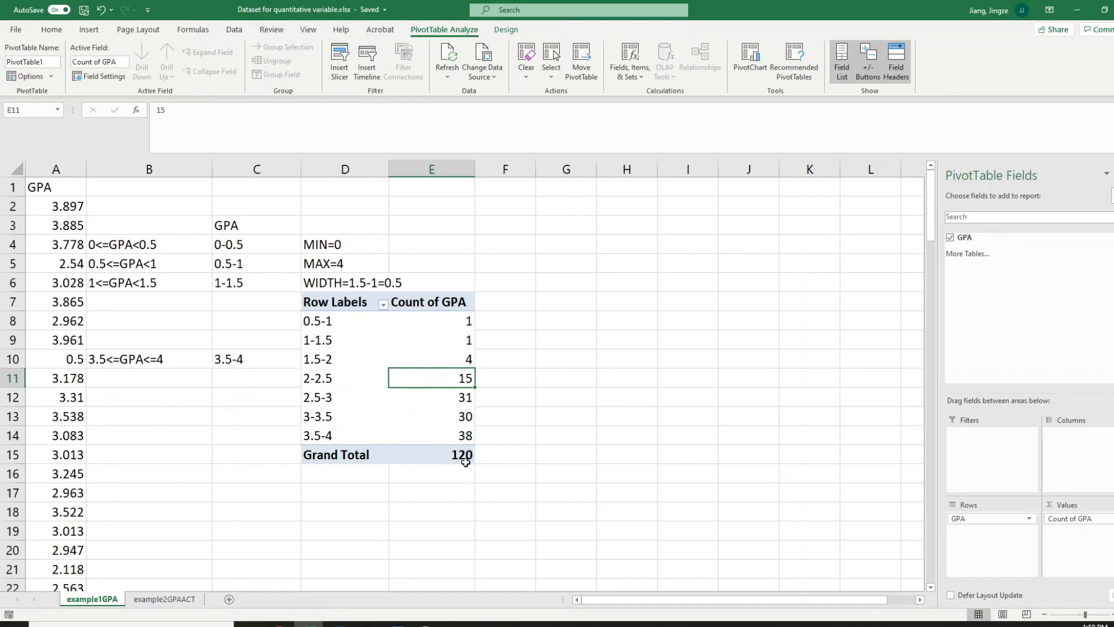
{"action": "mouse_move", "coordinate": [455, 460]}
Set the PivotTable's GPA row field to show items with no data
{"action": "right_click", "coordinate": [312, 341]}
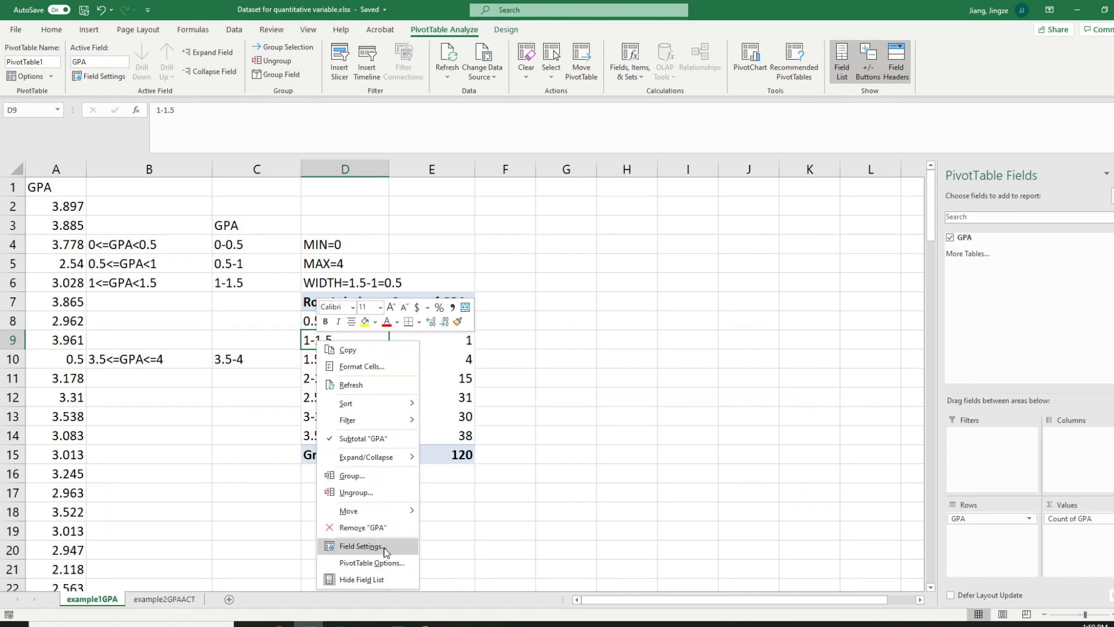
{"action": "left_click", "coordinate": [385, 547]}
{"action": "left_click_drag", "start_coordinate": [405, 381], "coordinate": [399, 219]}
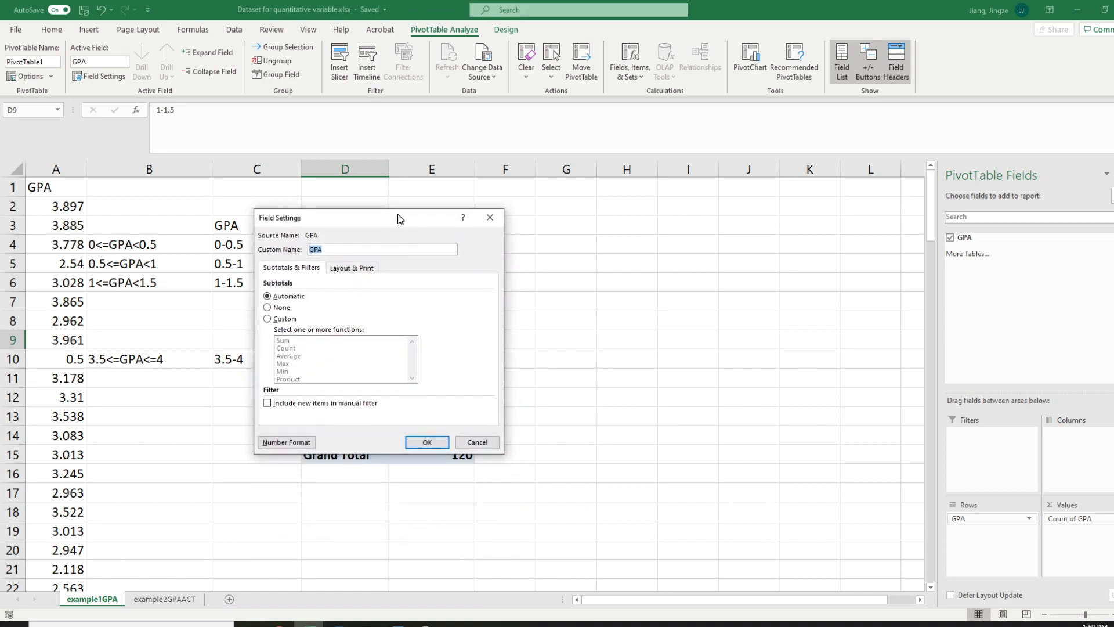
{"action": "left_click", "coordinate": [358, 270]}
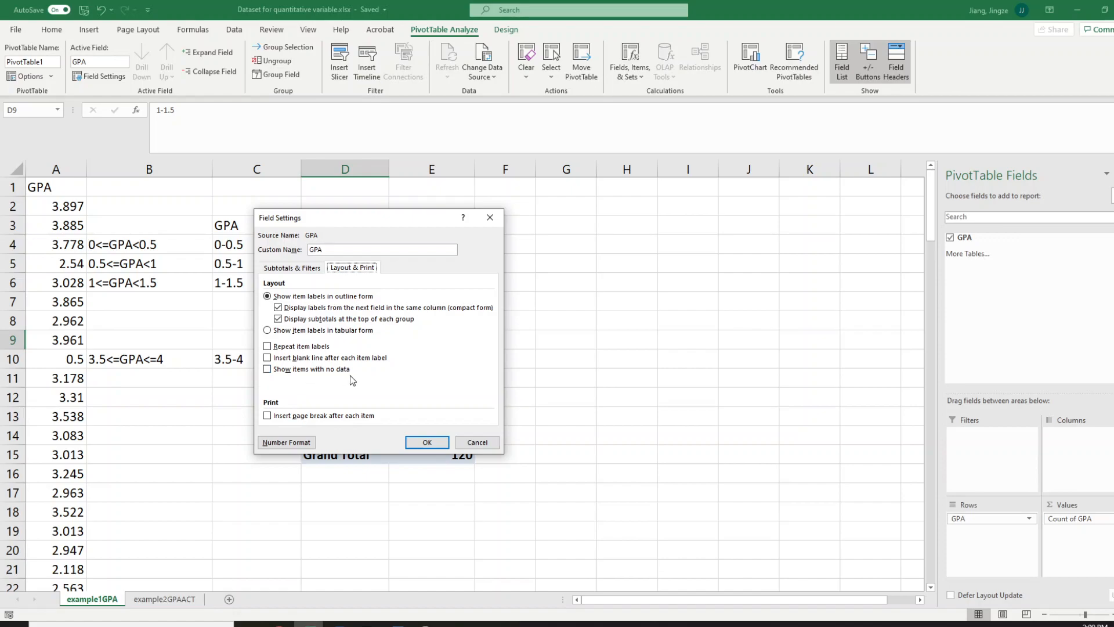
{"action": "left_click", "coordinate": [267, 369]}
{"action": "left_click", "coordinate": [432, 443]}
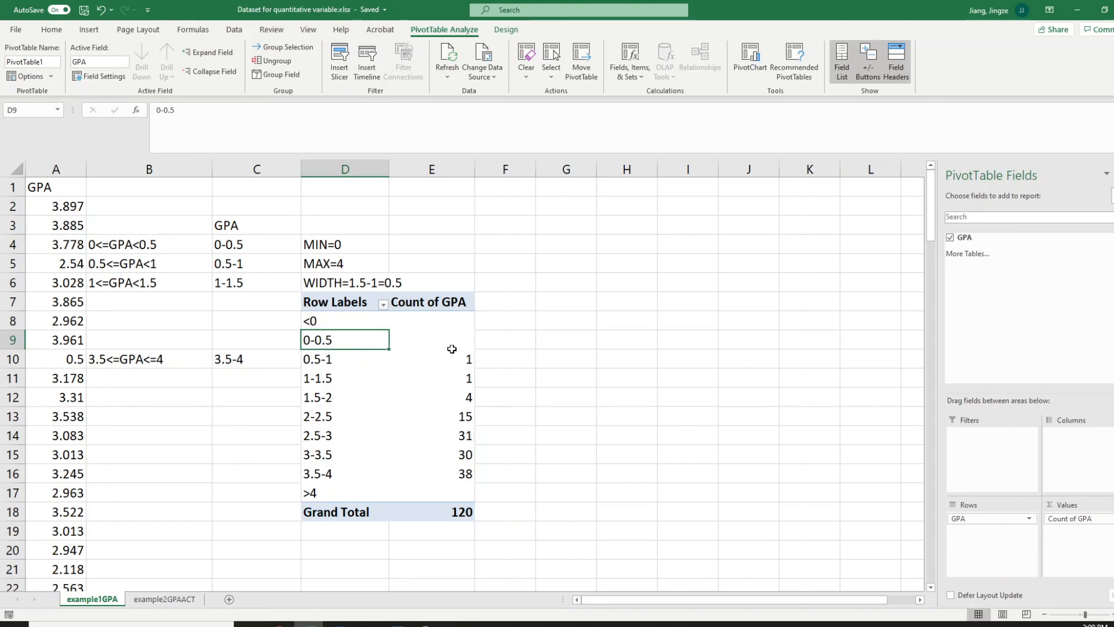
Set the PivotTable options to show 0 for empty cells
{"action": "left_click_drag", "start_coordinate": [456, 319], "coordinate": [464, 338]}
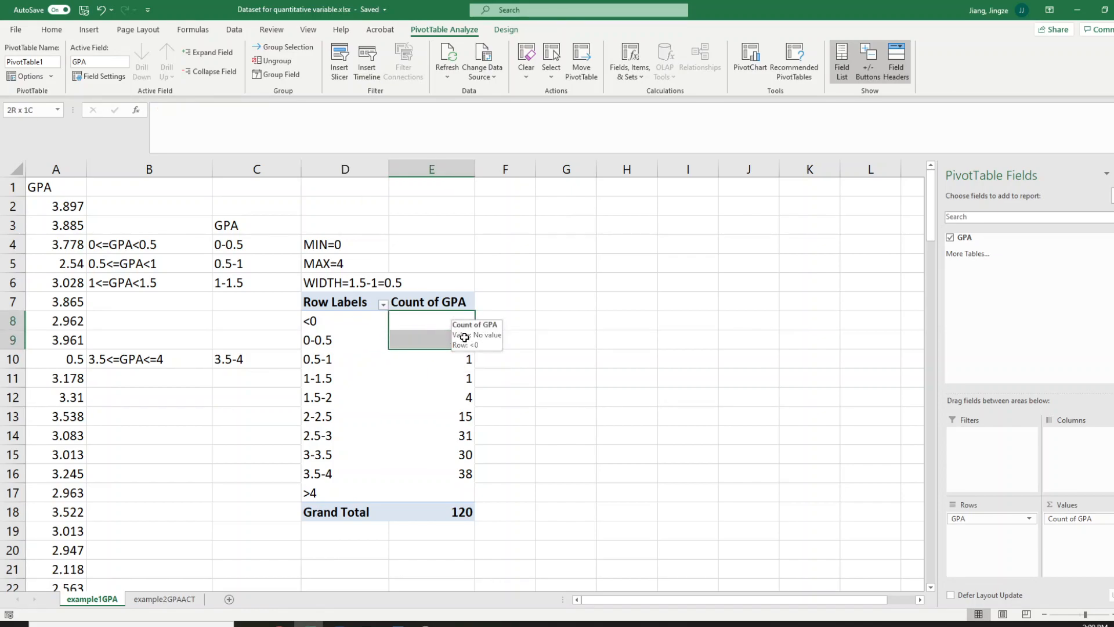
{"action": "left_click", "coordinate": [461, 496]}
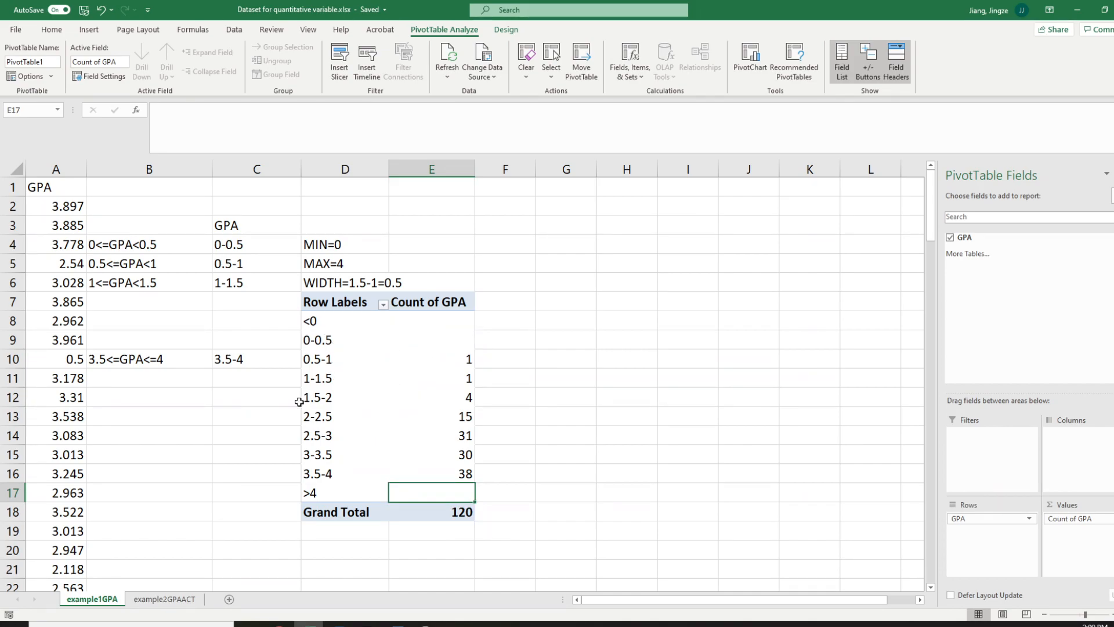
{"action": "left_click", "coordinate": [461, 320]}
{"action": "left_click", "coordinate": [461, 339]}
{"action": "left_click", "coordinate": [470, 488]}
{"action": "right_click", "coordinate": [309, 340]}
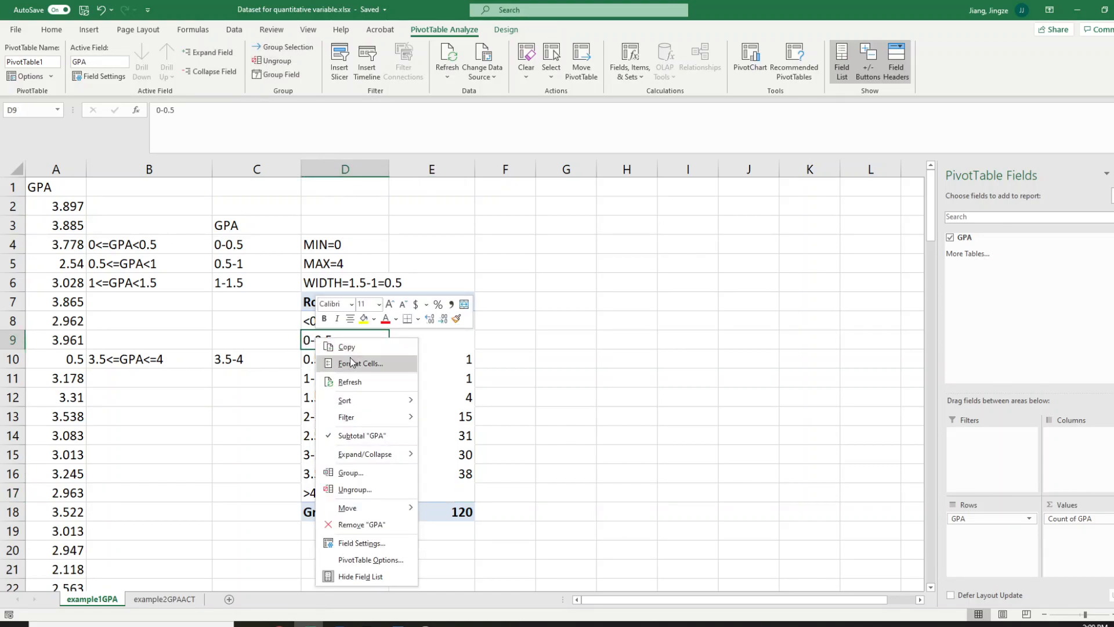
{"action": "left_click", "coordinate": [380, 561]}
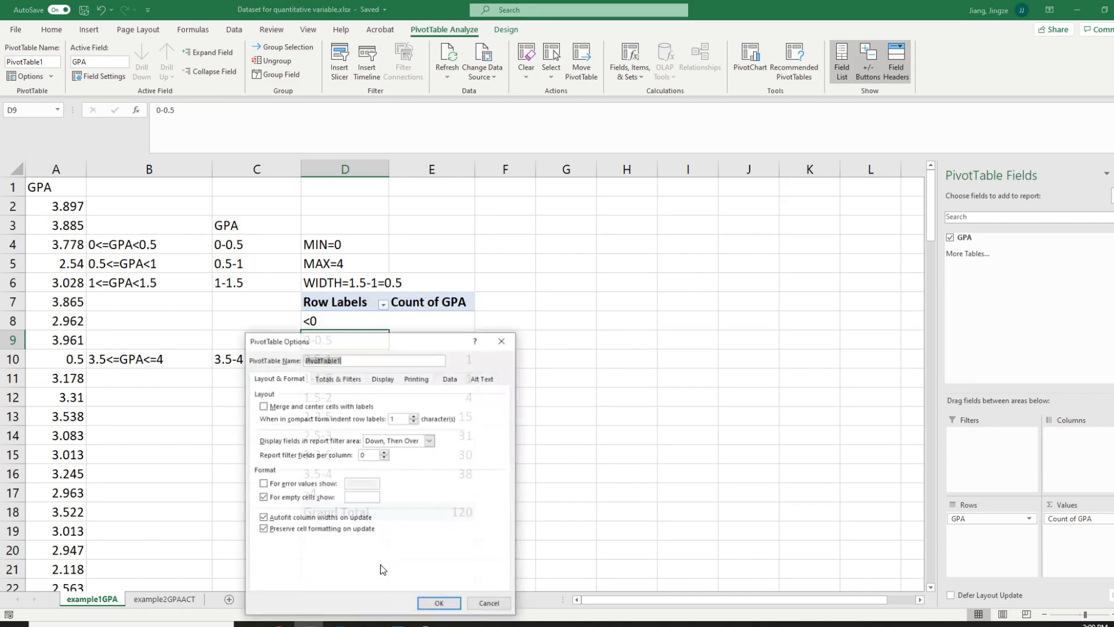
{"action": "left_click_drag", "start_coordinate": [377, 350], "coordinate": [389, 192]}
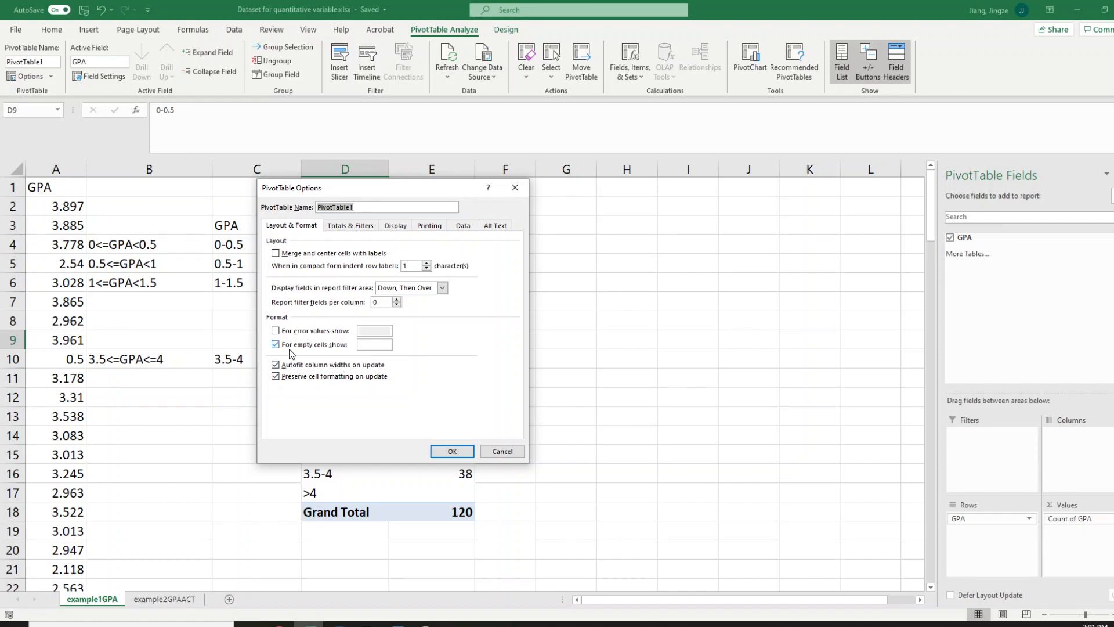
{"action": "left_click", "coordinate": [367, 346]}
{"action": "left_click", "coordinate": [453, 451]}
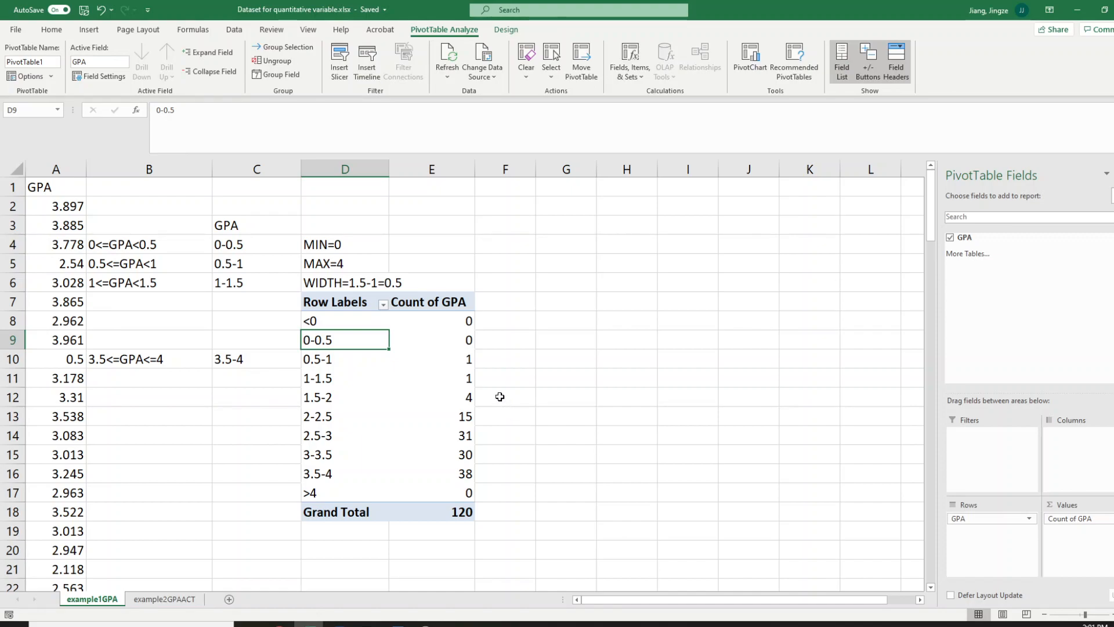
Insert a 2-D clustered column chart from the PivotTable's class intervals and counts in D7:E17
{"action": "left_click", "coordinate": [315, 302]}
{"action": "left_click_drag", "start_coordinate": [315, 302], "coordinate": [438, 483]}
{"action": "left_click", "coordinate": [342, 359]}
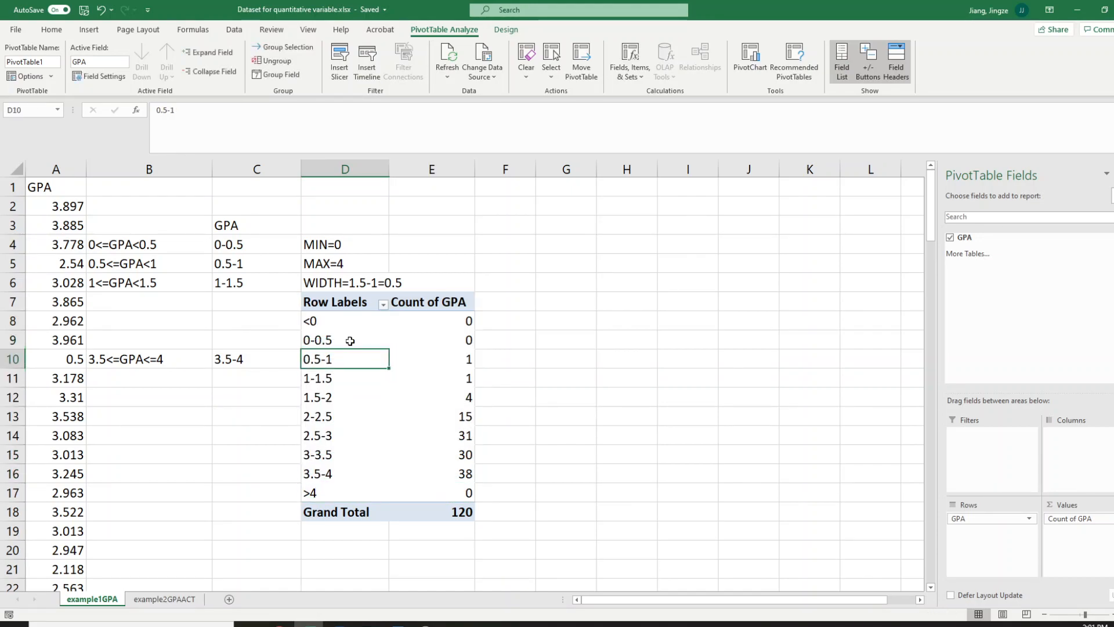
{"action": "left_click_drag", "start_coordinate": [338, 301], "coordinate": [435, 494]}
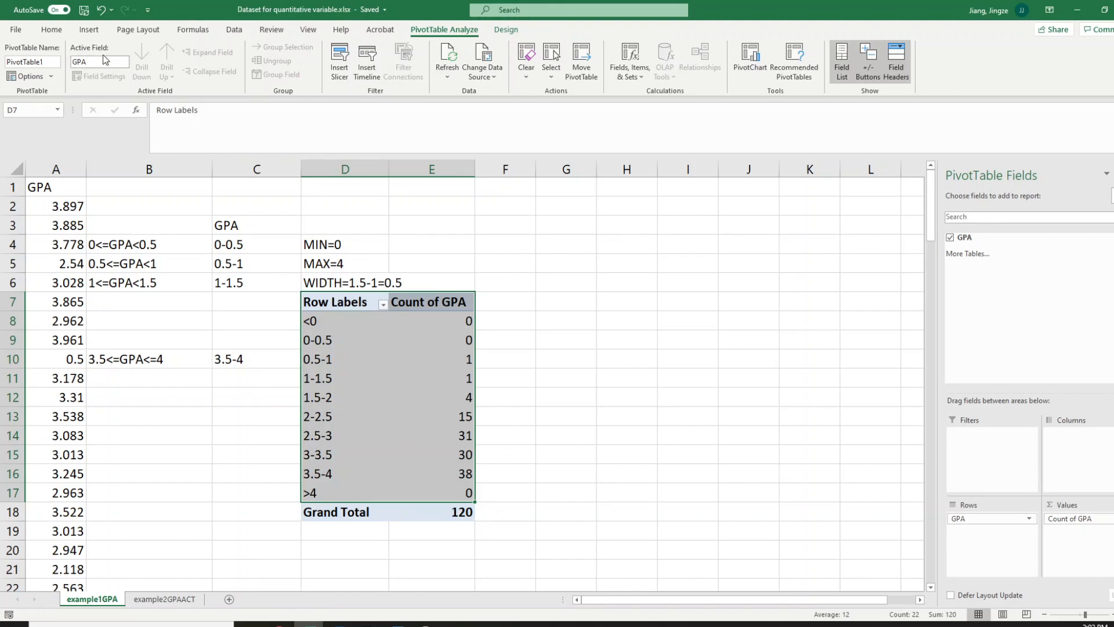
{"action": "left_click", "coordinate": [88, 31]}
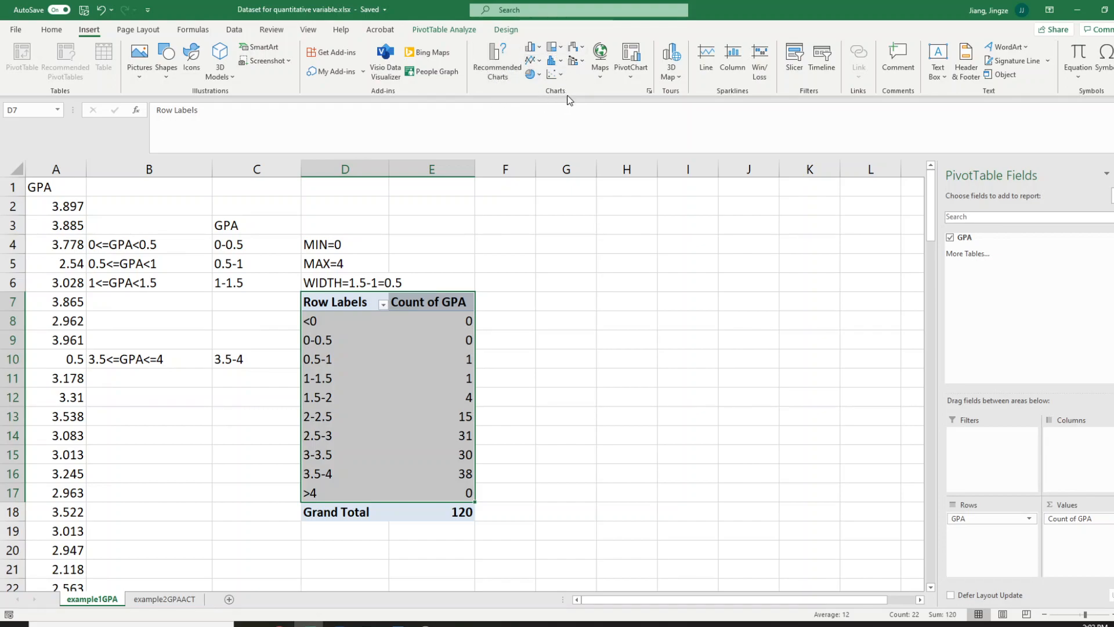
{"action": "left_click", "coordinate": [535, 49]}
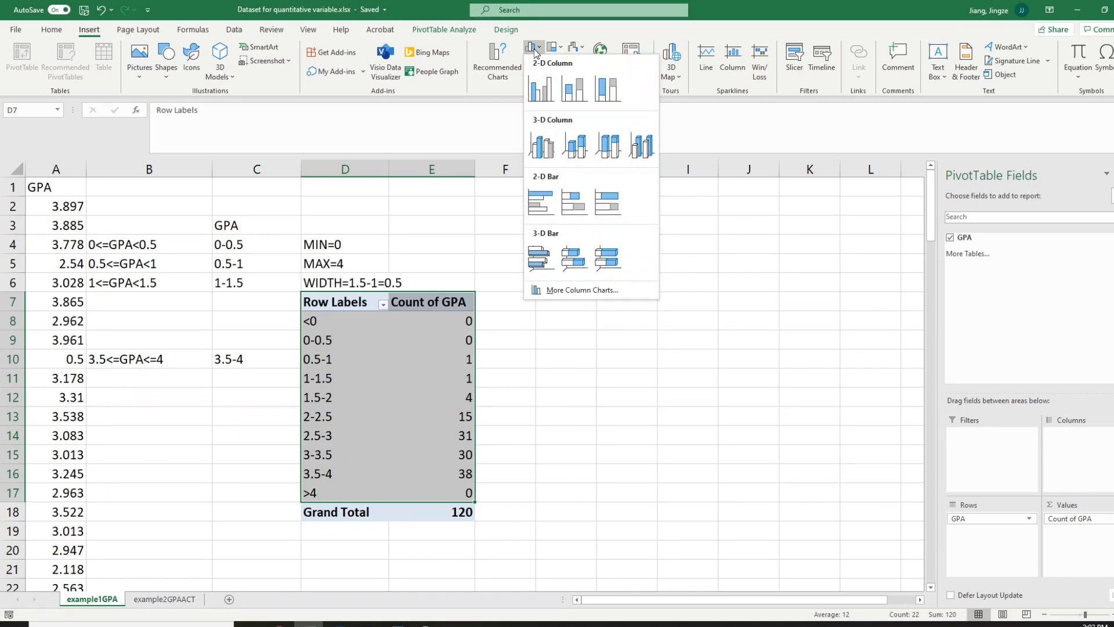
{"action": "left_click", "coordinate": [540, 91]}
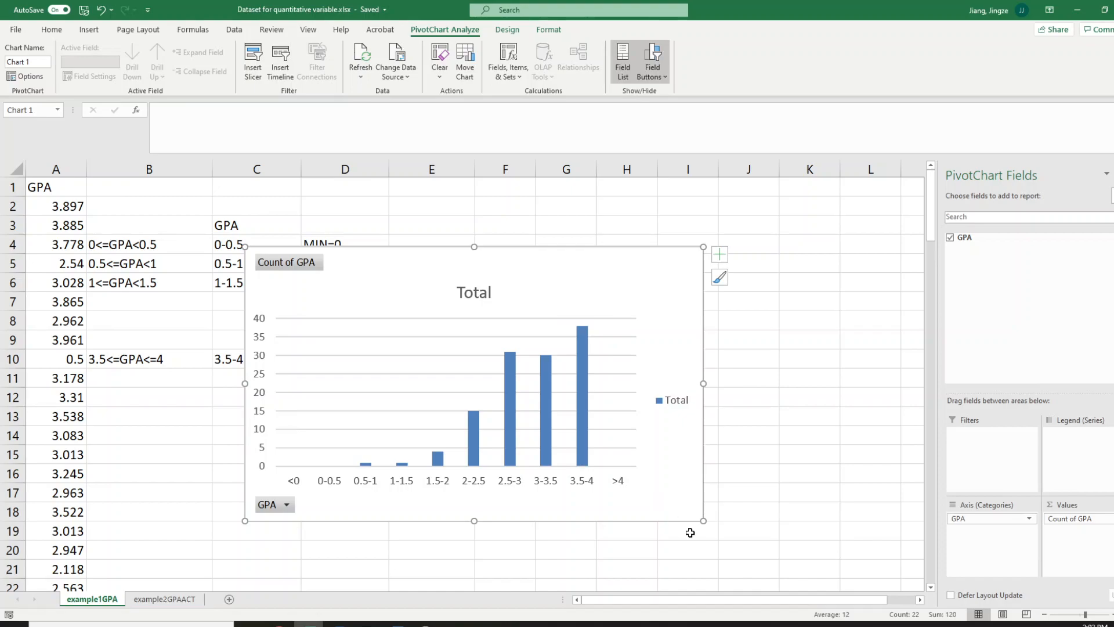
Set the gap width of the chart's columns to 0%
{"action": "left_click", "coordinate": [584, 438]}
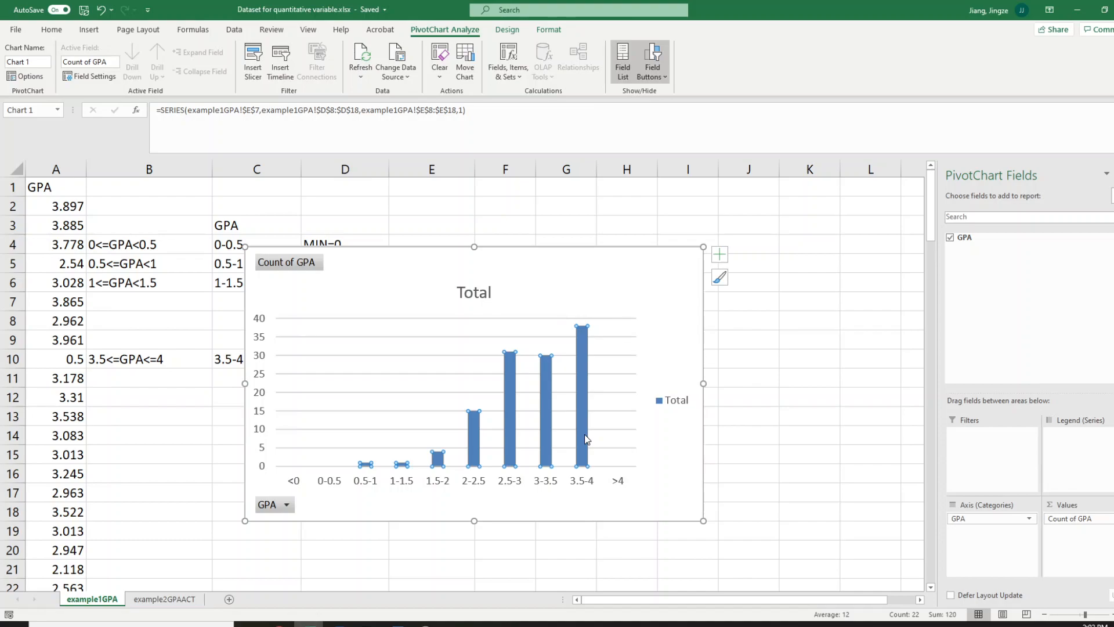
{"action": "double_click", "coordinate": [583, 434]}
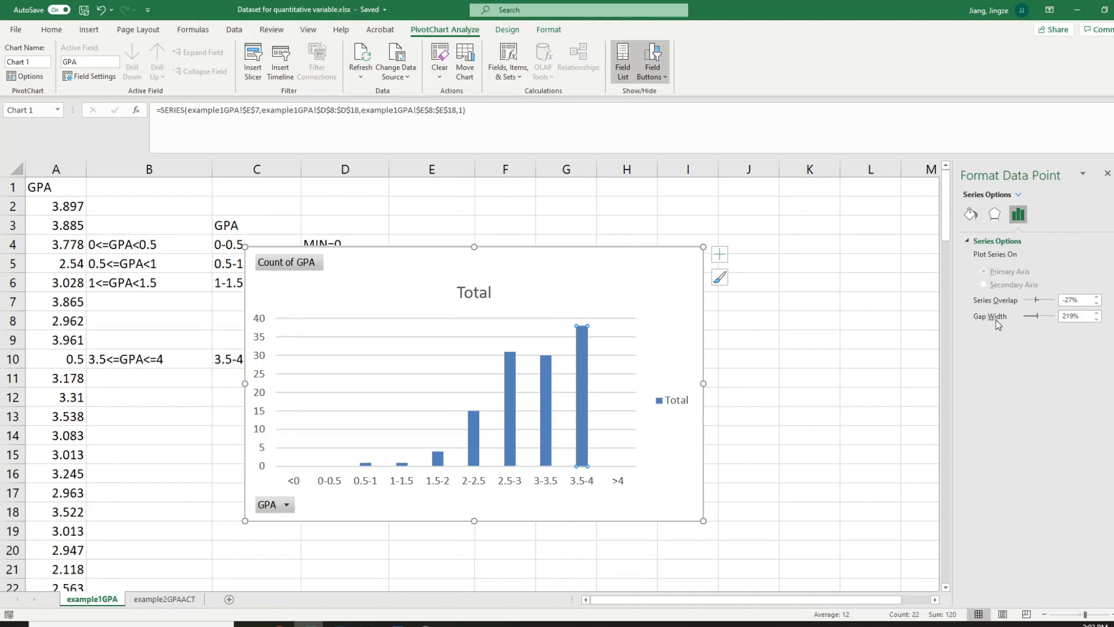
{"action": "left_click", "coordinate": [1081, 317]}
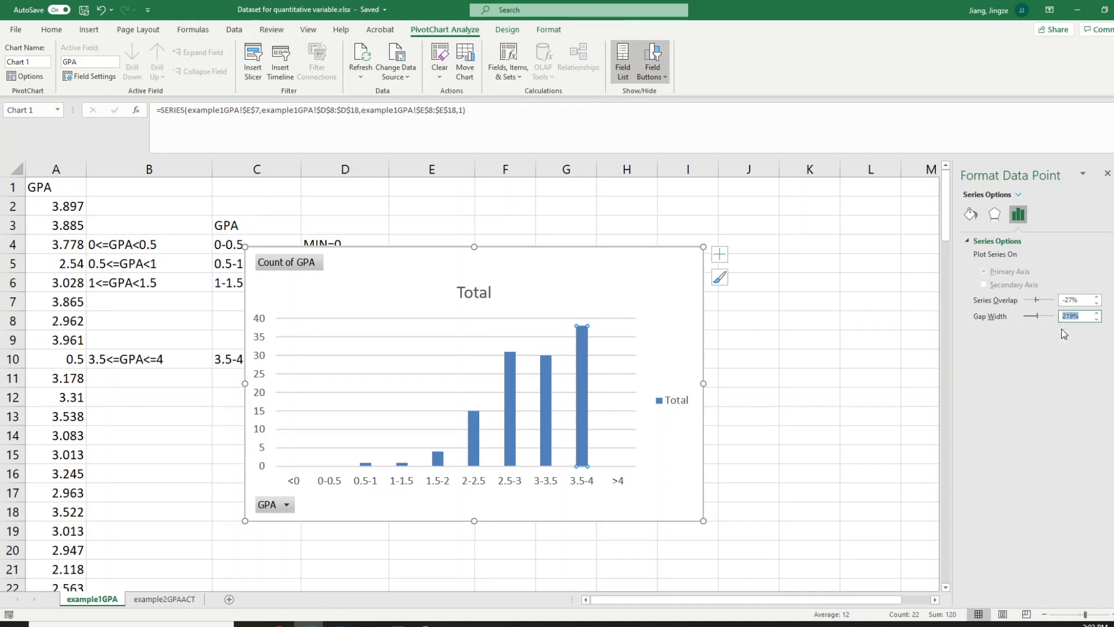
{"action": "type", "text": "0"}
{"action": "key", "text": "Return"}
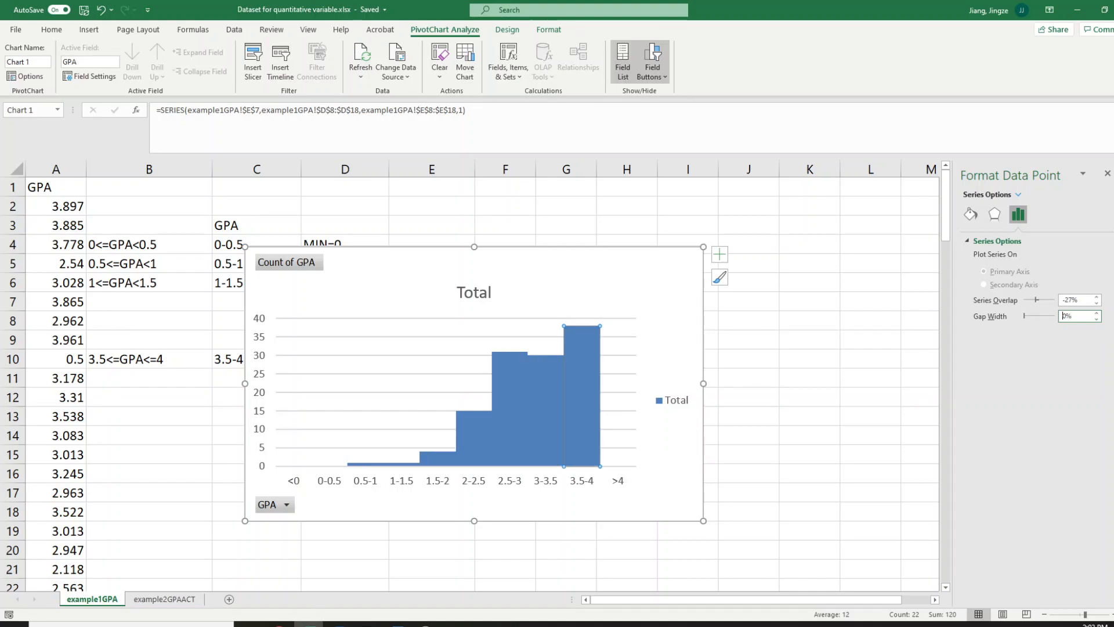